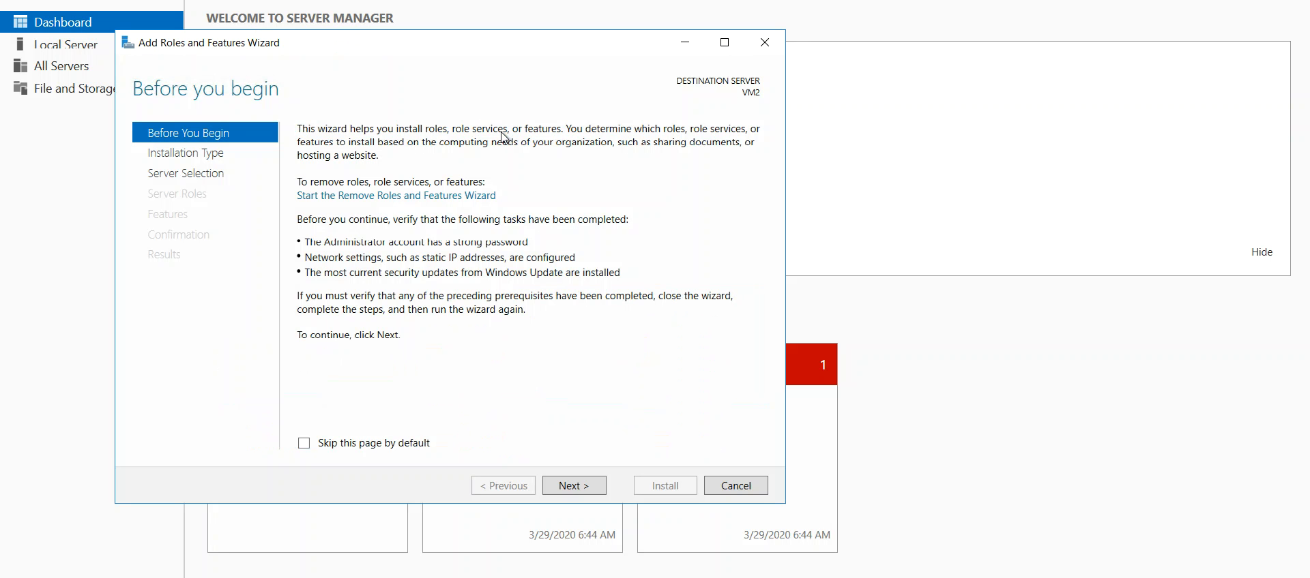
- Keep the role-based or feature-based installation type and VM2 as the destination server, and proceed to the server roles
{"action": "left_click", "coordinate": [575, 486]}
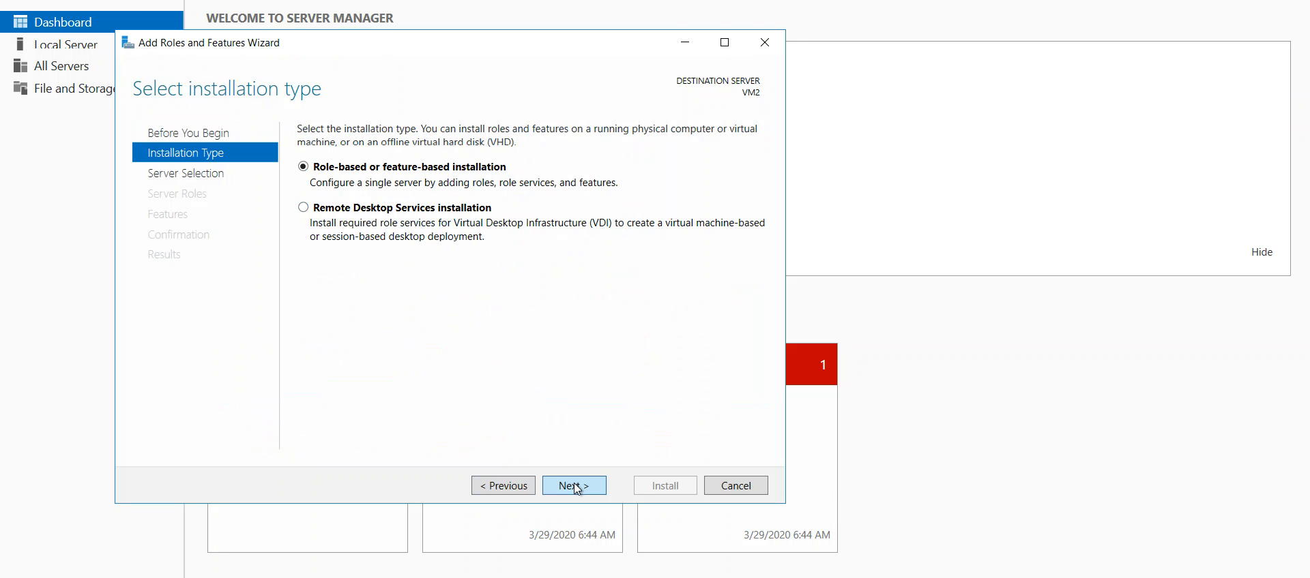
{"action": "left_click", "coordinate": [575, 485]}
{"action": "left_click", "coordinate": [575, 485]}
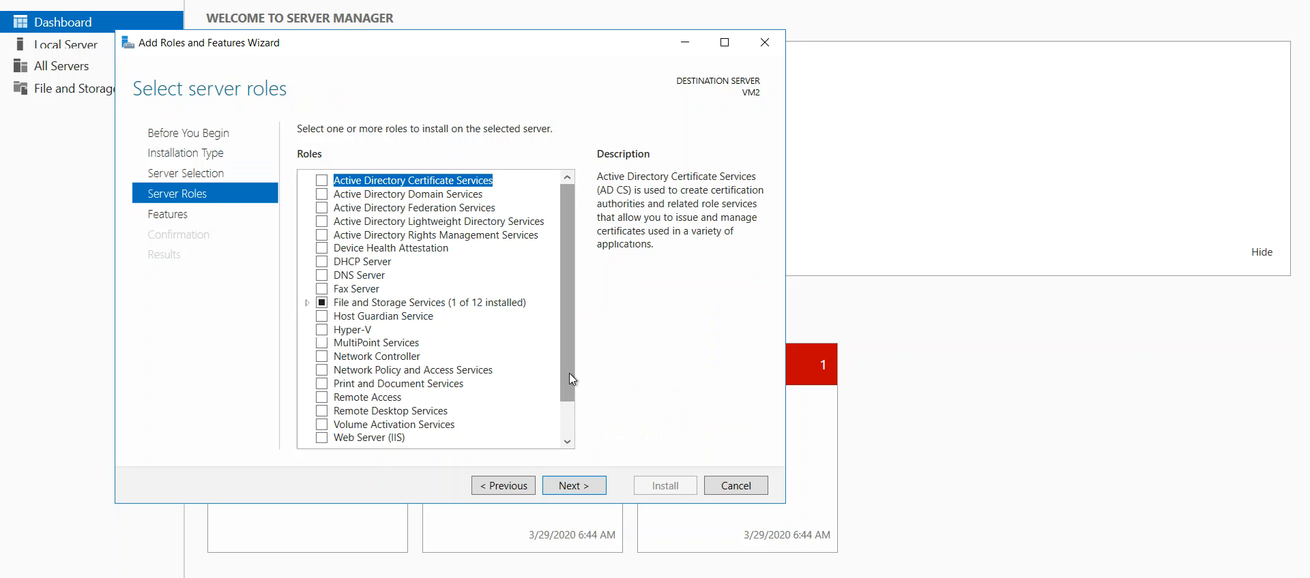
- Add the Web Server (IIS) role with its management tools and continue to its role services without selecting extra features
{"action": "left_click", "coordinate": [326, 439]}
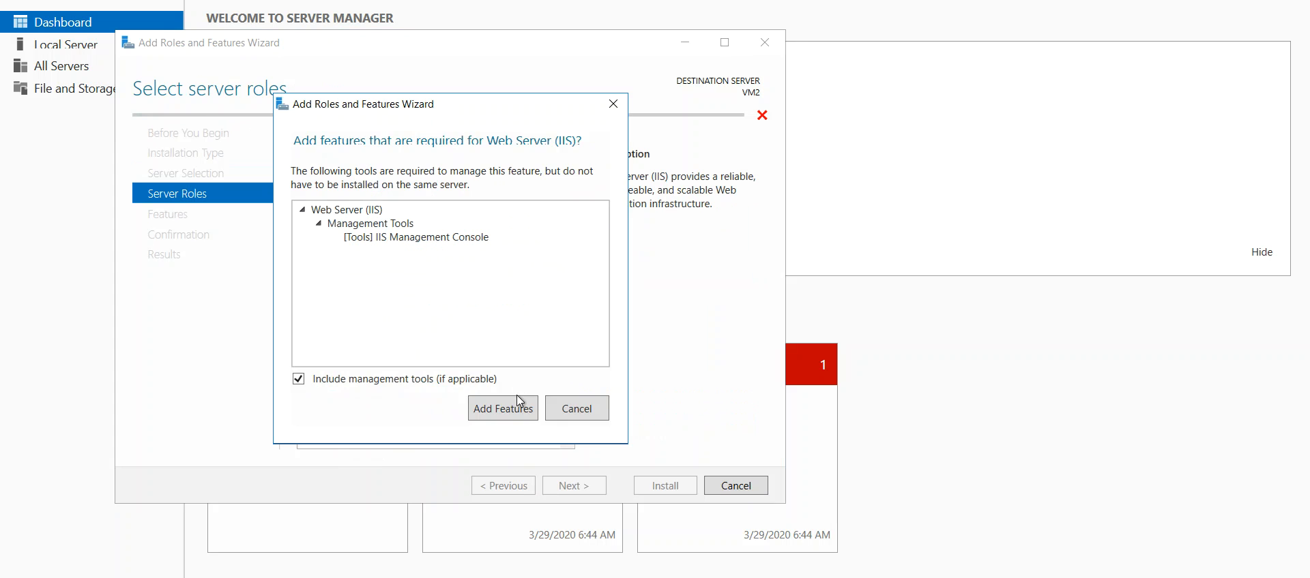
{"action": "left_click", "coordinate": [518, 407]}
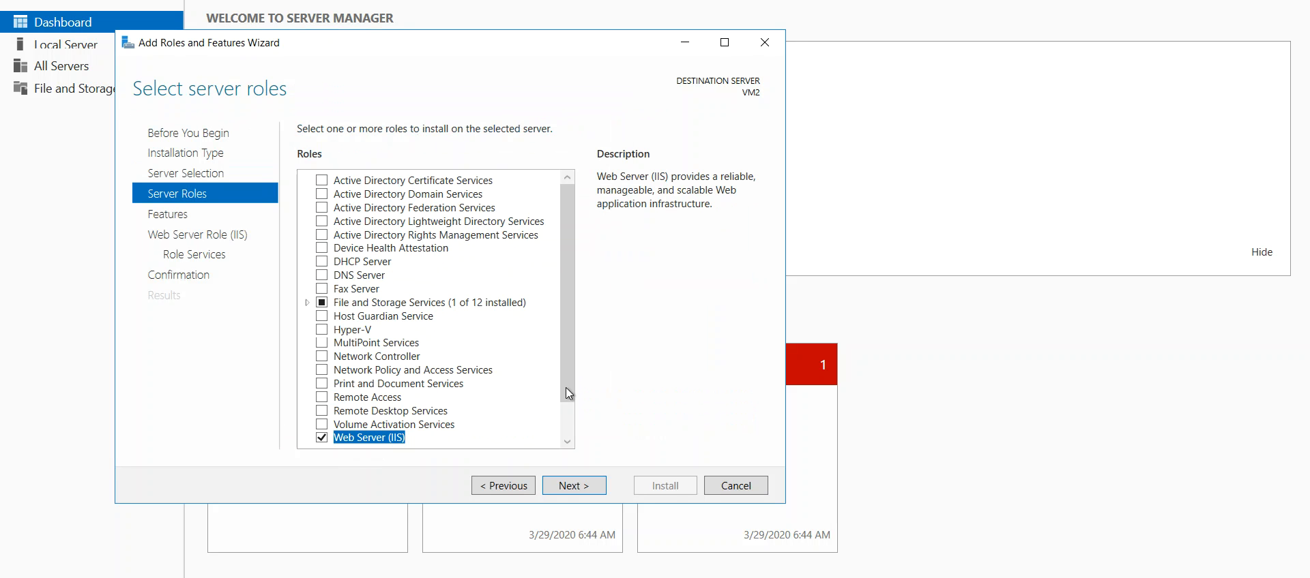
{"action": "scroll", "coordinate": [569, 406], "scroll_direction": "down", "scroll_amount": 2}
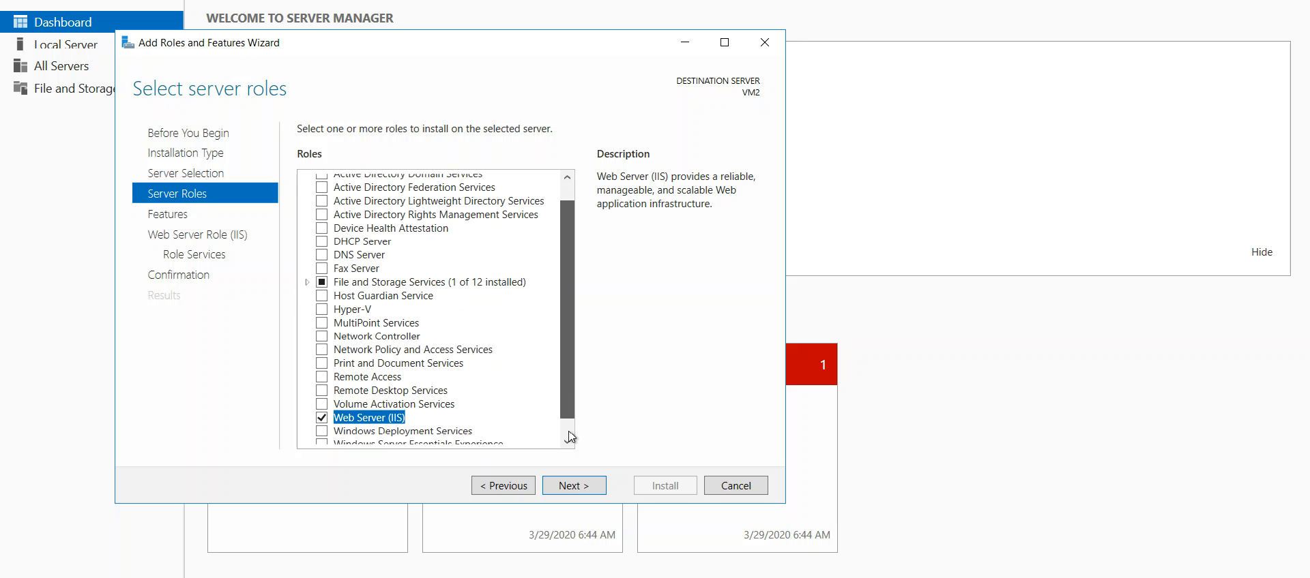
{"action": "left_click", "coordinate": [574, 486]}
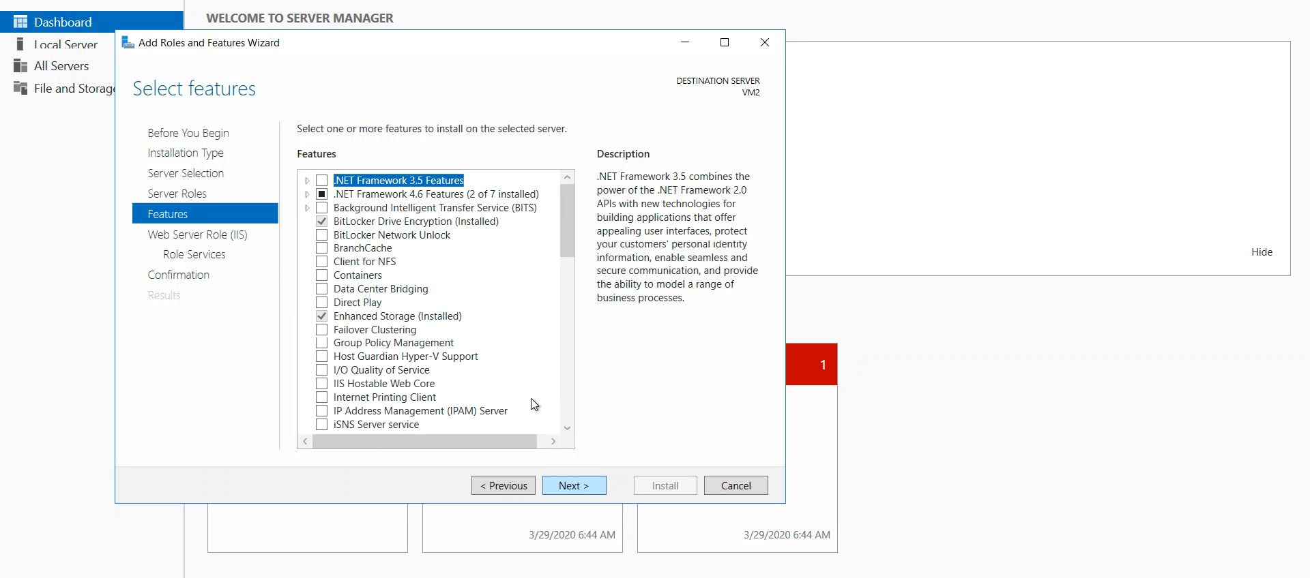
{"action": "left_click_drag", "start_coordinate": [568, 252], "coordinate": [588, 493]}
{"action": "left_click", "coordinate": [588, 493]}
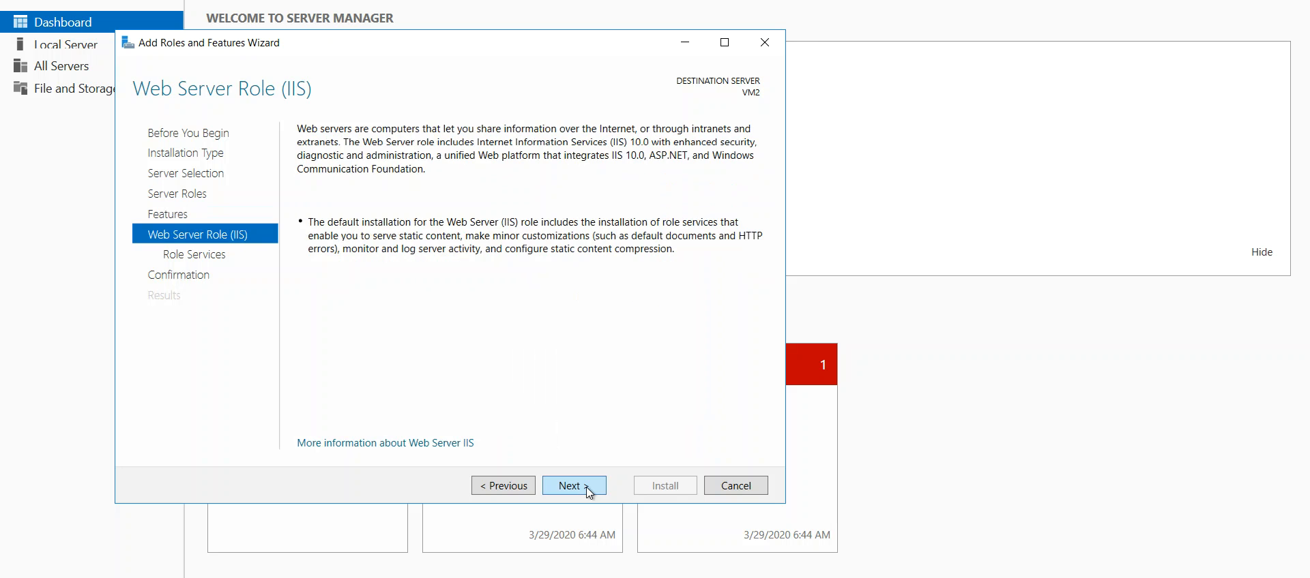
{"action": "left_click", "coordinate": [588, 490]}
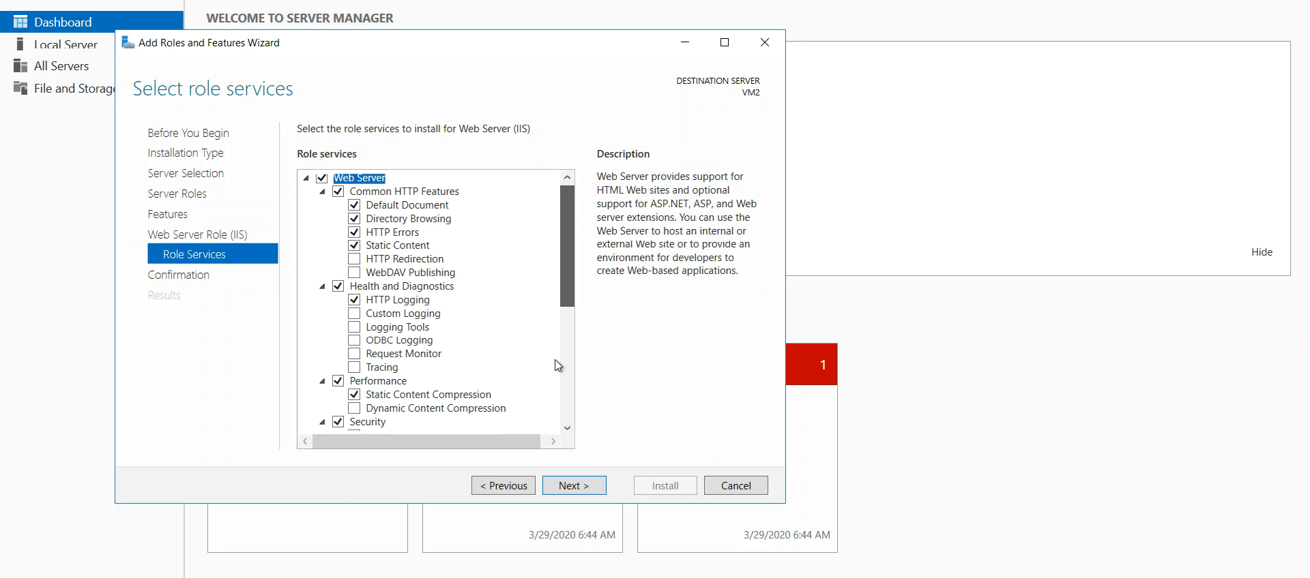
- Include the Management Service role service under Management Tools, together with its required ASP.NET 4.6 feature
{"action": "scroll", "coordinate": [557, 385], "scroll_direction": "down", "scroll_amount": 6}
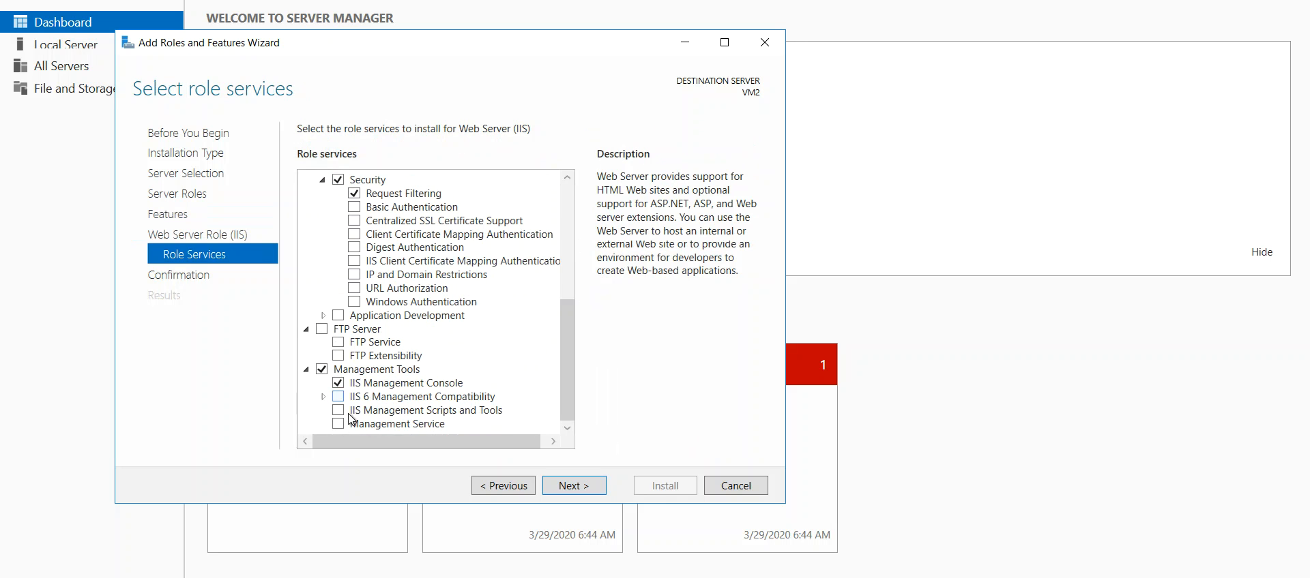
{"action": "left_click", "coordinate": [339, 425]}
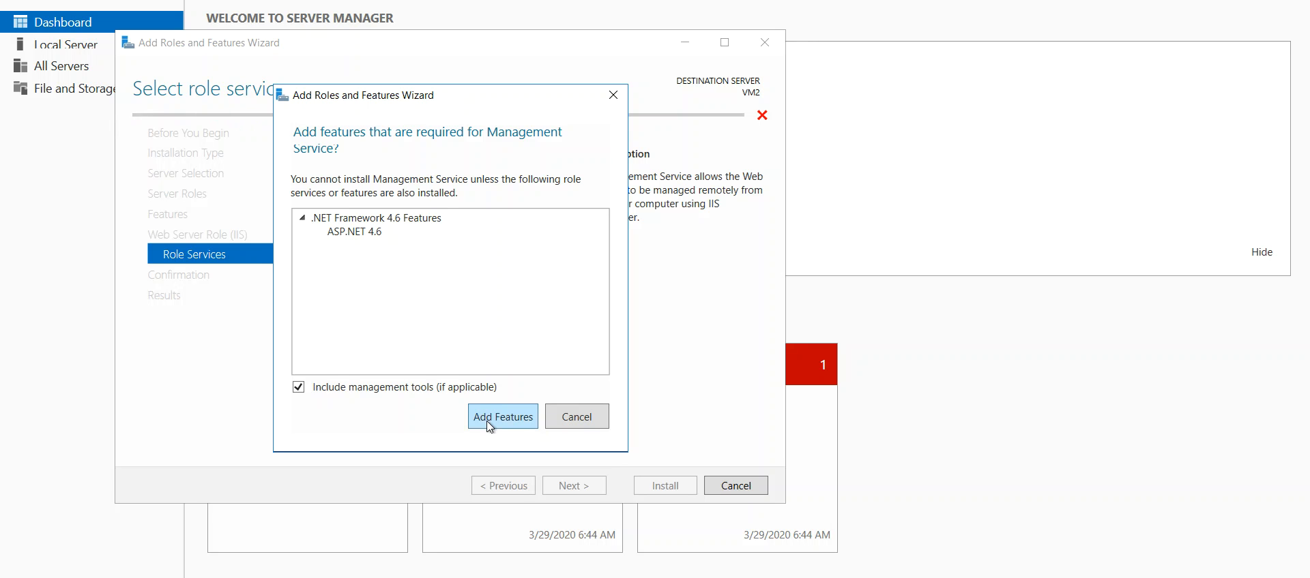
{"action": "left_click", "coordinate": [488, 417]}
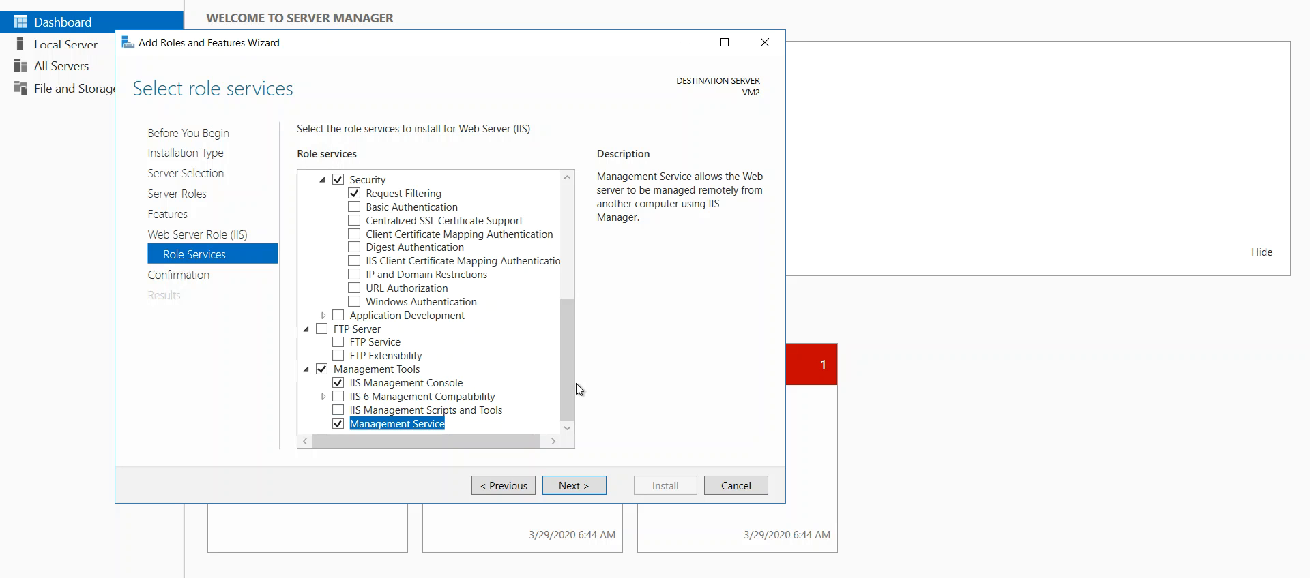
- Include ASP.NET 4.6 under Application Development, together with its required ISAPI Extensions, ISAPI Filters and .NET Extensibility 4.6
{"action": "left_click_drag", "start_coordinate": [569, 380], "coordinate": [575, 302]}
{"action": "scroll", "coordinate": [573, 304], "scroll_direction": "up", "scroll_amount": 6}
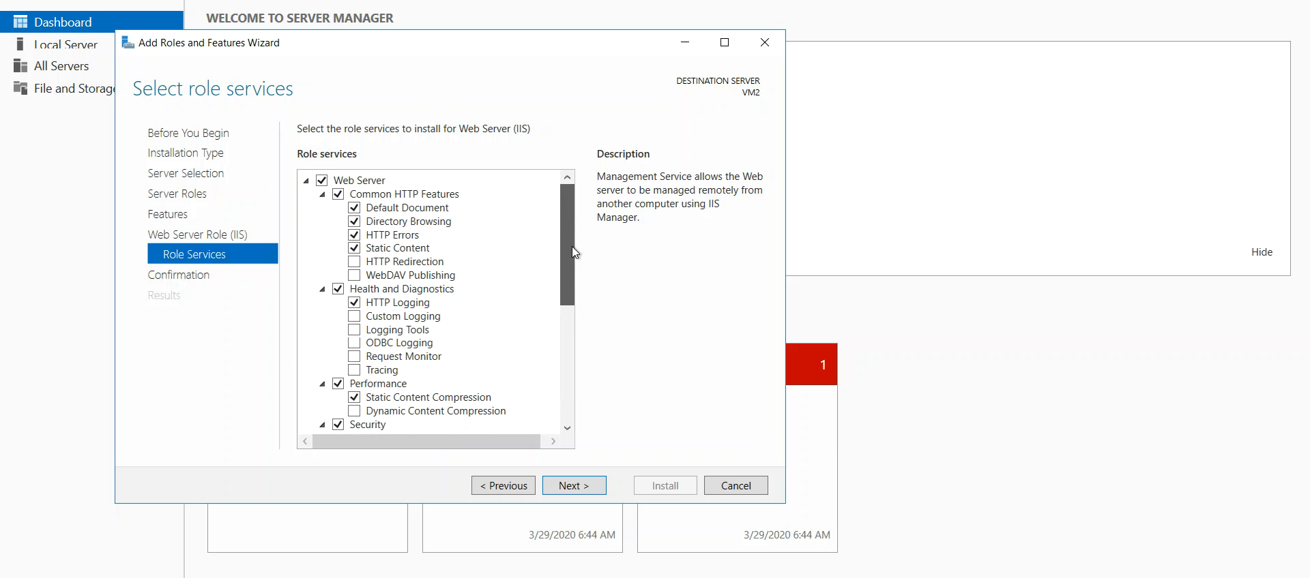
{"action": "left_click_drag", "start_coordinate": [574, 252], "coordinate": [571, 282]}
{"action": "scroll", "coordinate": [573, 235], "scroll_direction": "up", "scroll_amount": 2}
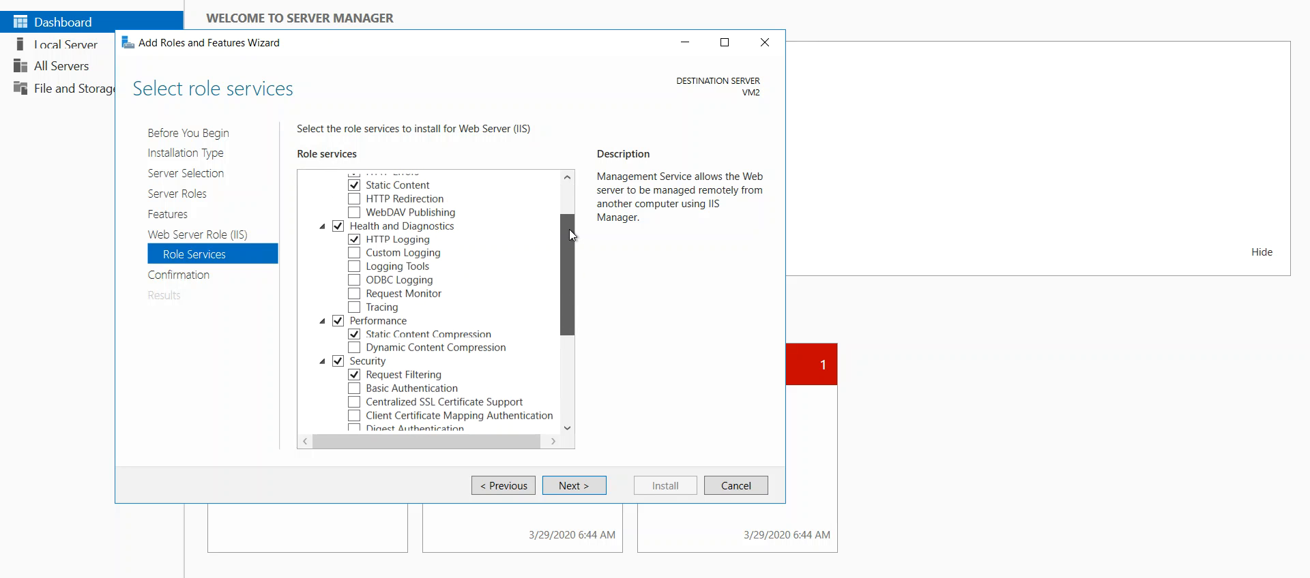
{"action": "scroll", "coordinate": [571, 303], "scroll_direction": "down", "scroll_amount": 2}
{"action": "scroll", "coordinate": [571, 313], "scroll_direction": "down", "scroll_amount": 2}
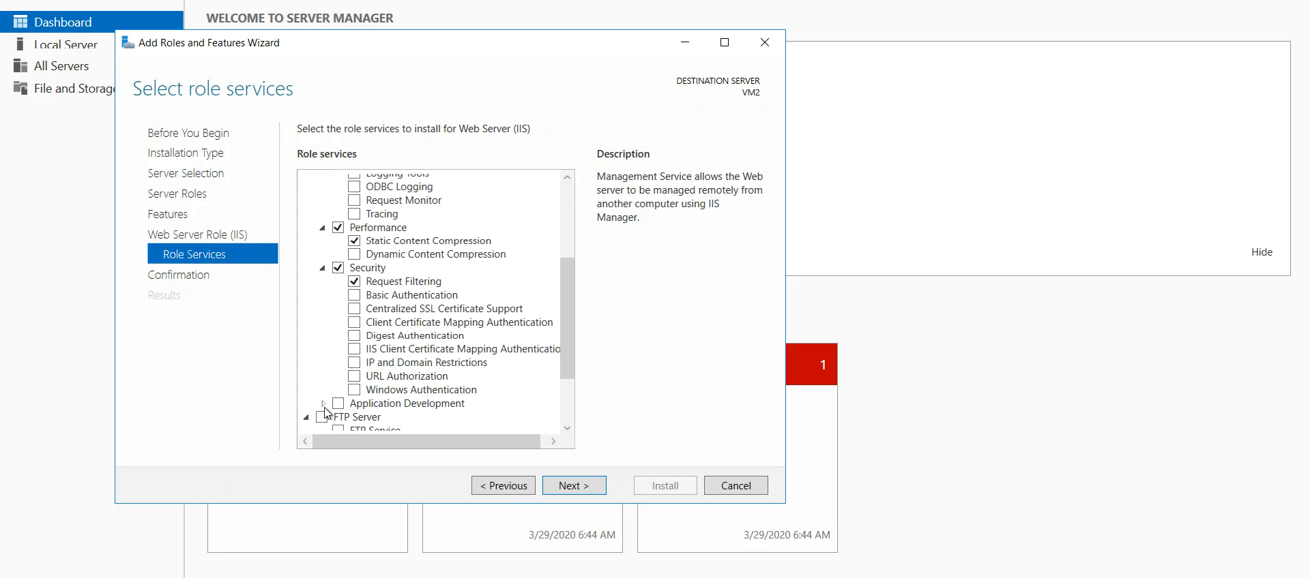
{"action": "left_click", "coordinate": [324, 405]}
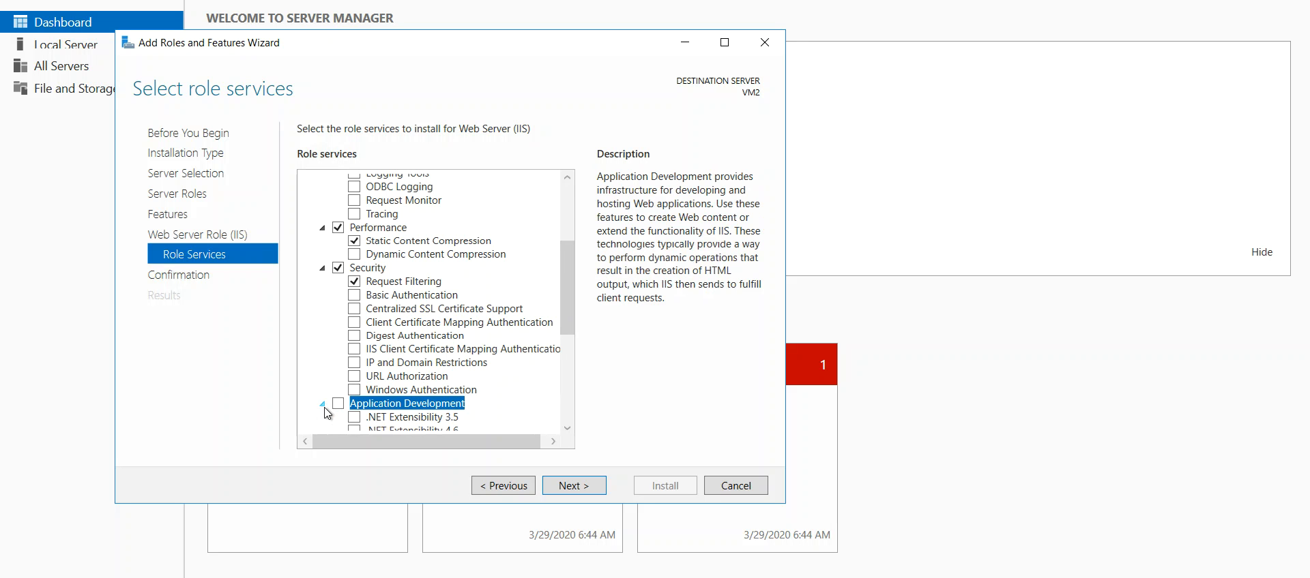
{"action": "left_click_drag", "start_coordinate": [571, 311], "coordinate": [570, 339]}
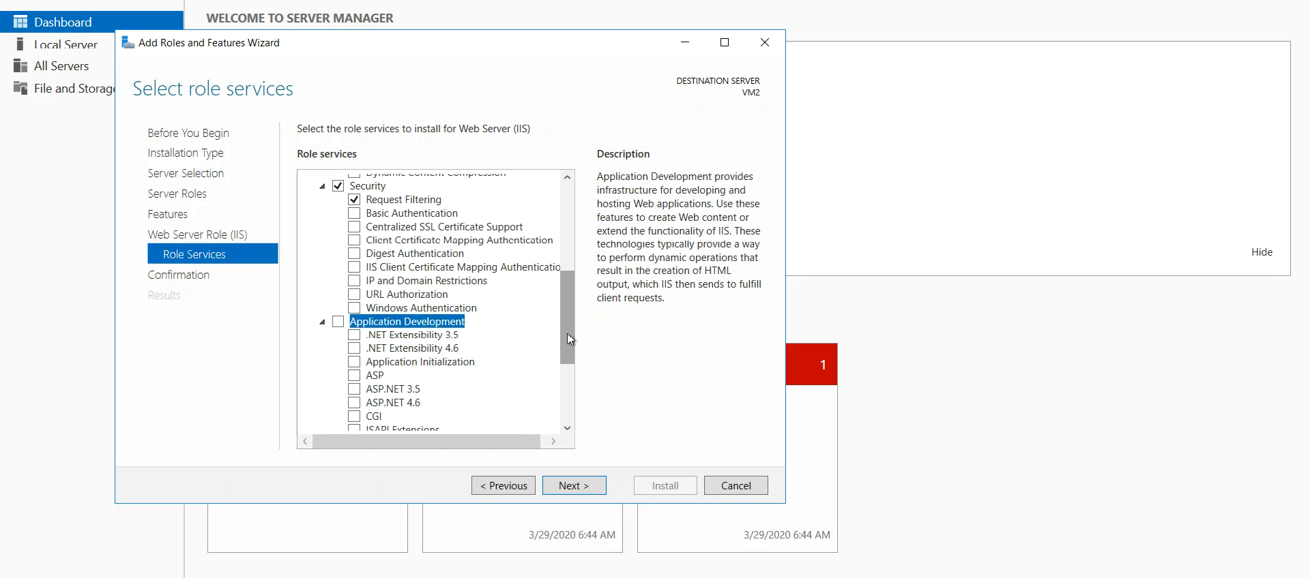
{"action": "left_click_drag", "start_coordinate": [570, 339], "coordinate": [571, 339]}
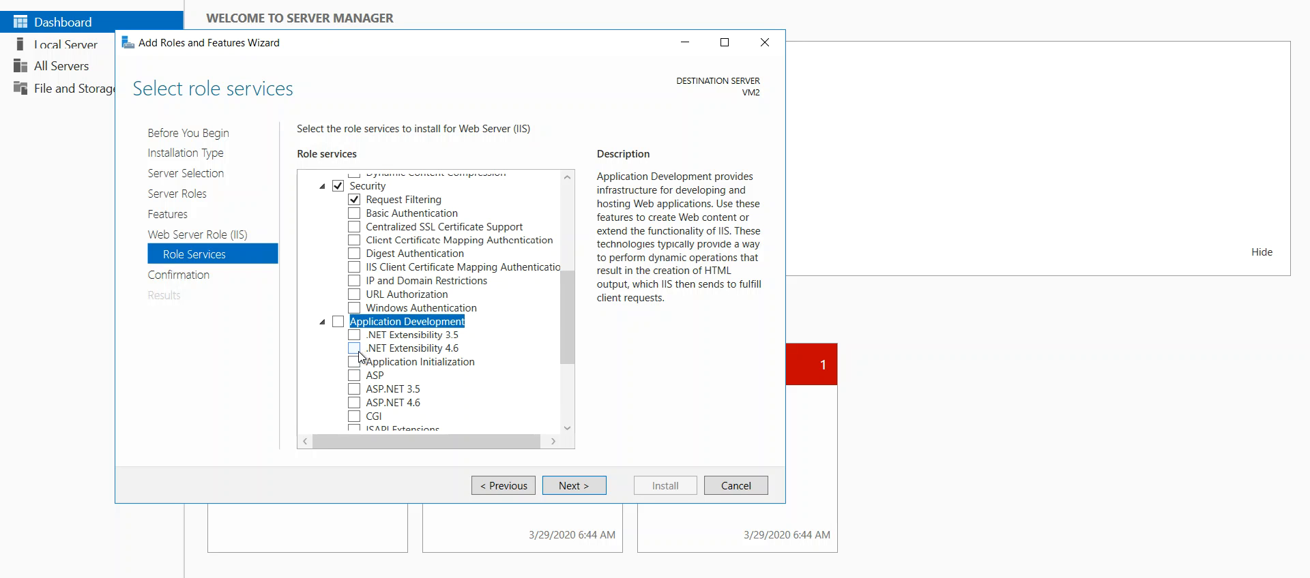
{"action": "left_click", "coordinate": [354, 403]}
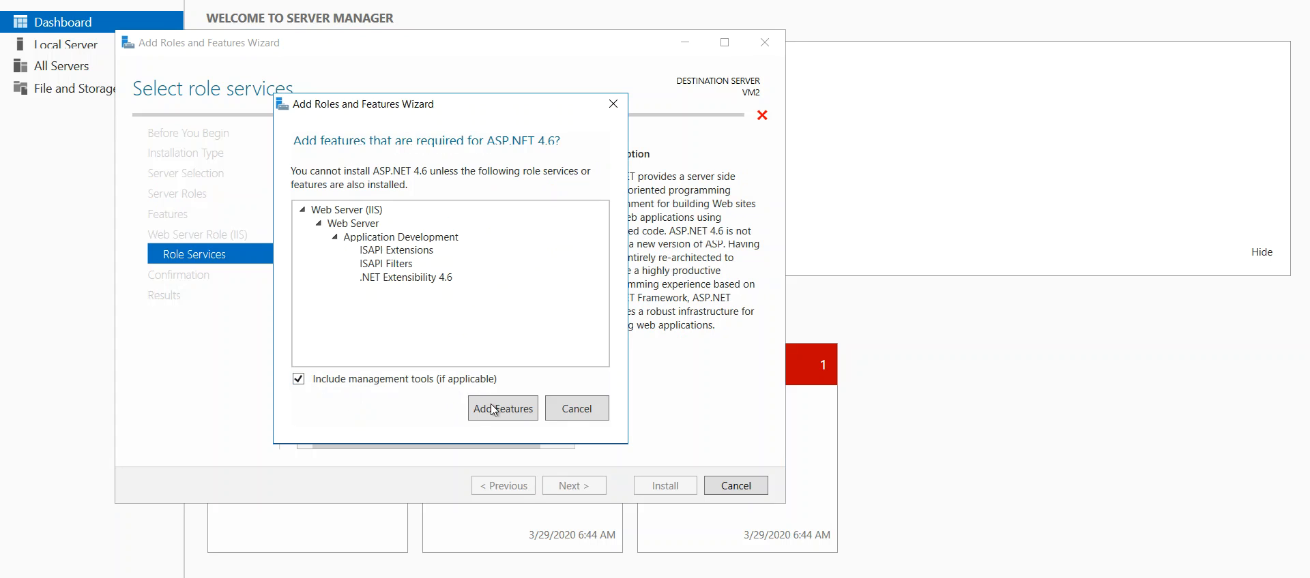
{"action": "left_click", "coordinate": [494, 410]}
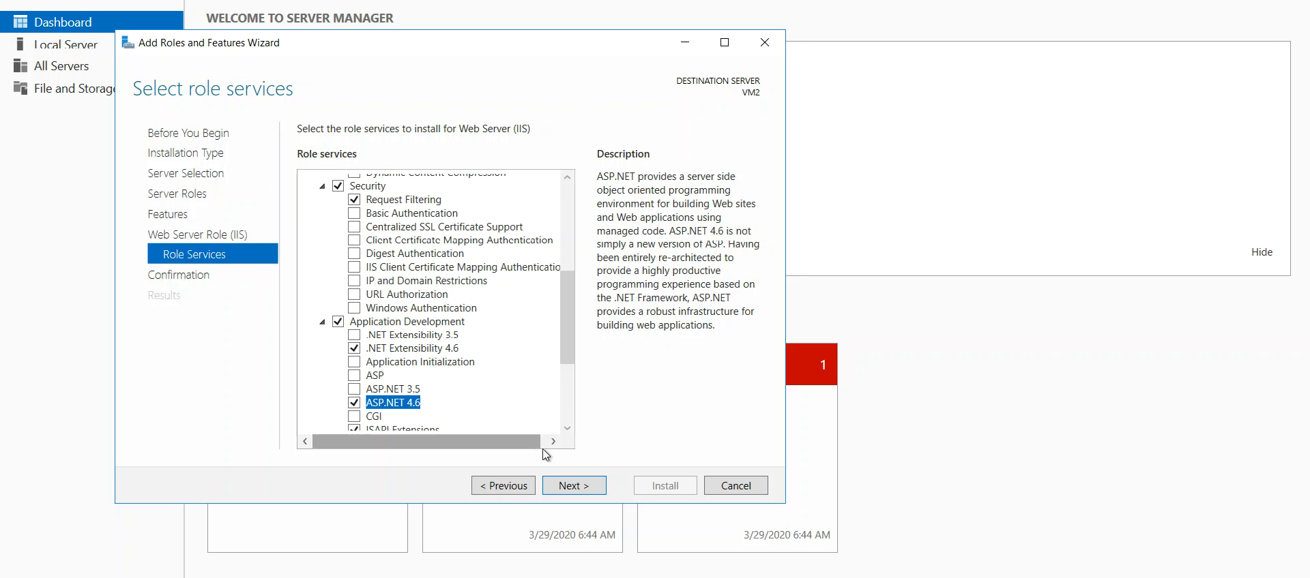
- Start installing the selected roles and features on VM2 and bring up the installation progress
{"action": "left_click", "coordinate": [590, 495]}
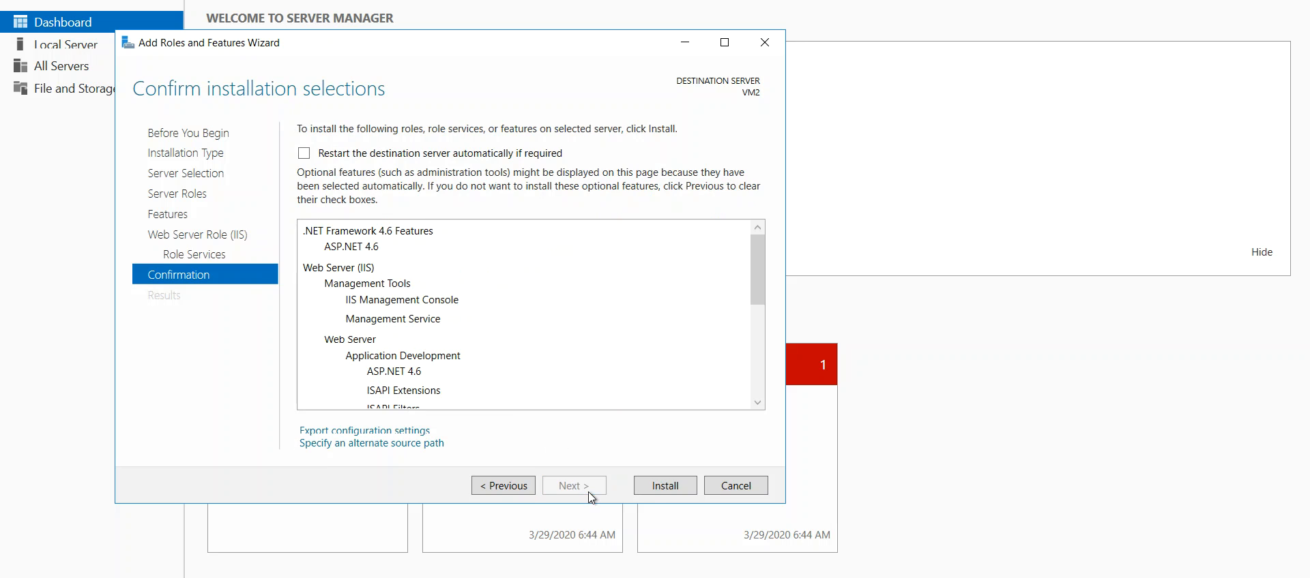
{"action": "left_click", "coordinate": [655, 495]}
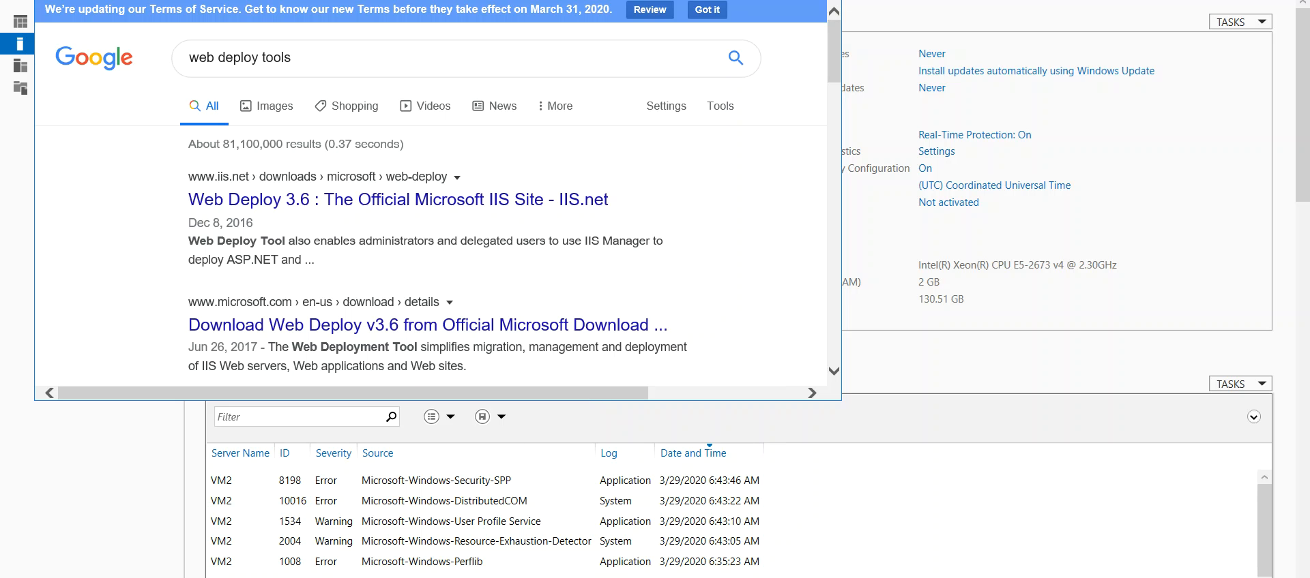
{"action": "mouse_move", "coordinate": [230, 577]}
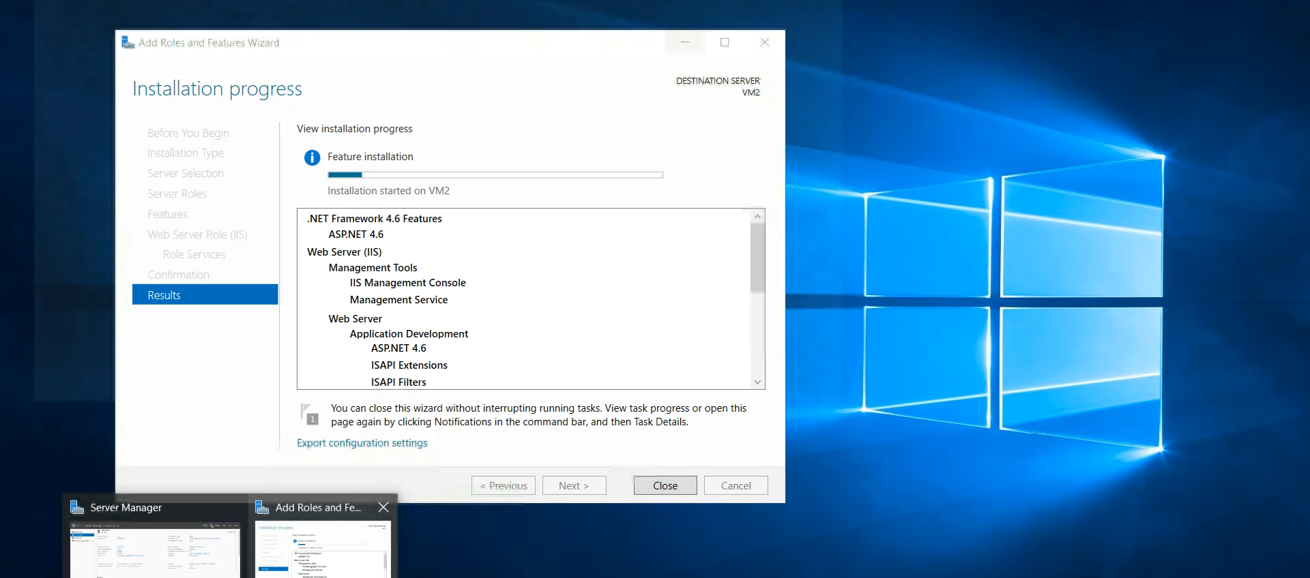
{"action": "left_click", "coordinate": [321, 539]}
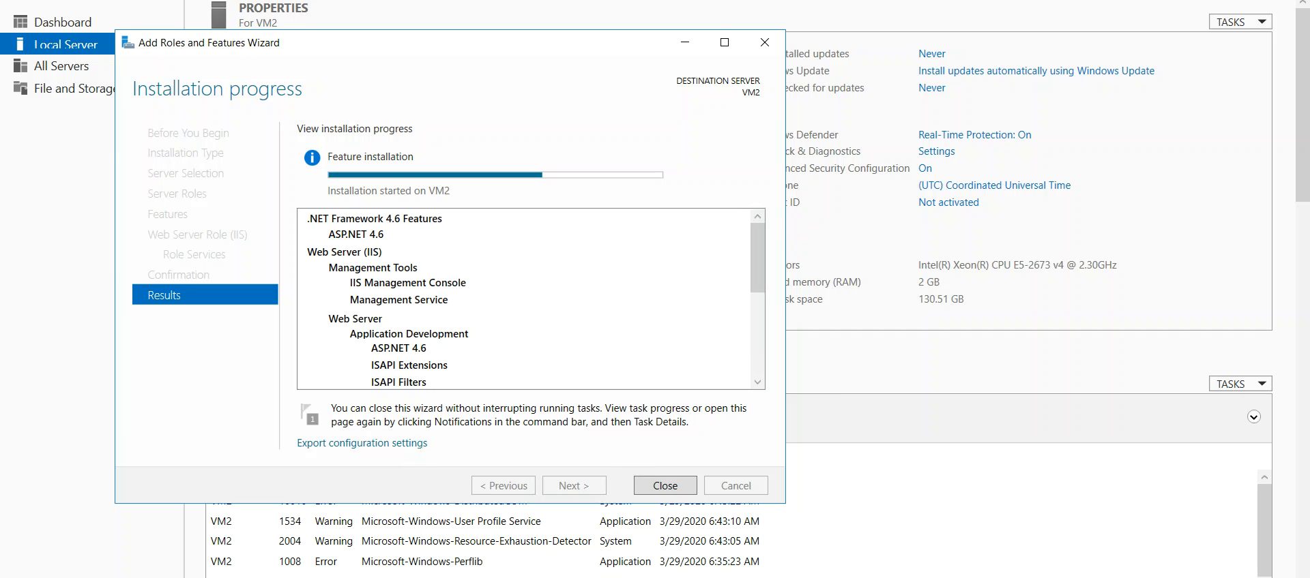
- Switch to the browser and open the Web Deploy 3.6 file choices through the IIS.net extension page
{"action": "left_click", "coordinate": [147, 577]}
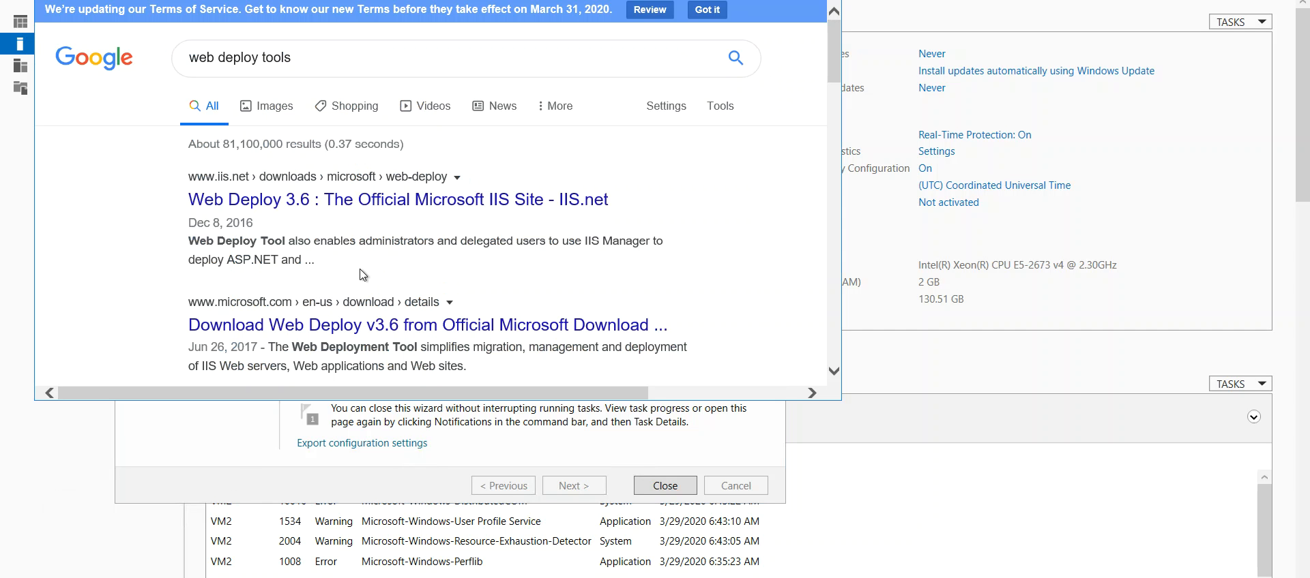
{"action": "left_click", "coordinate": [422, 200]}
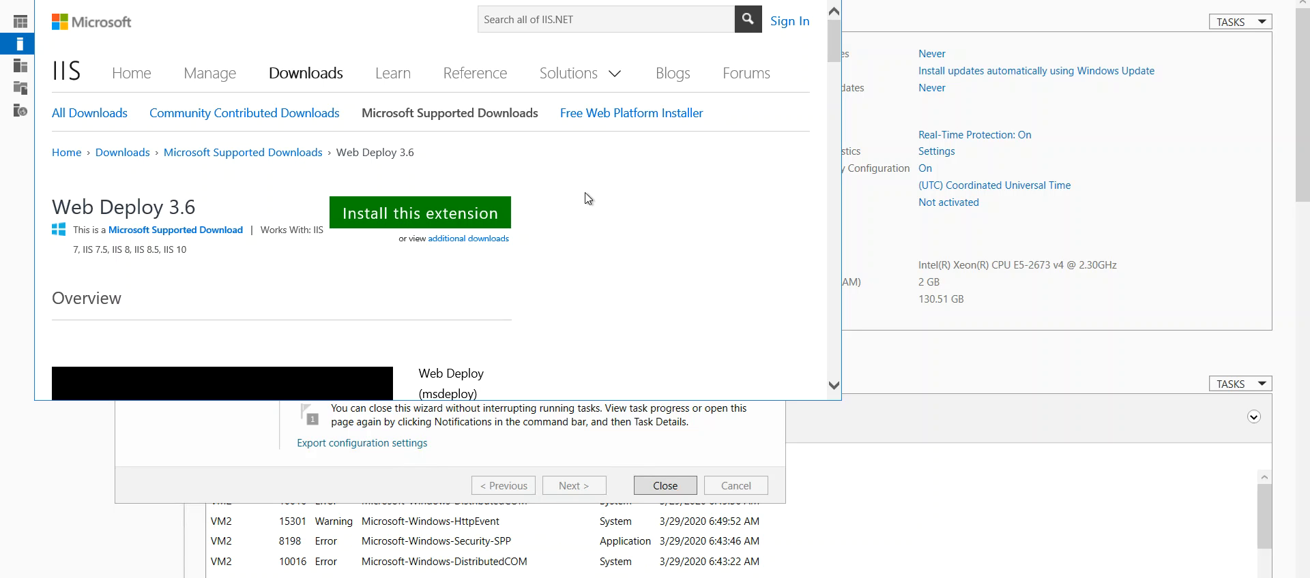
{"action": "left_click", "coordinate": [401, 218]}
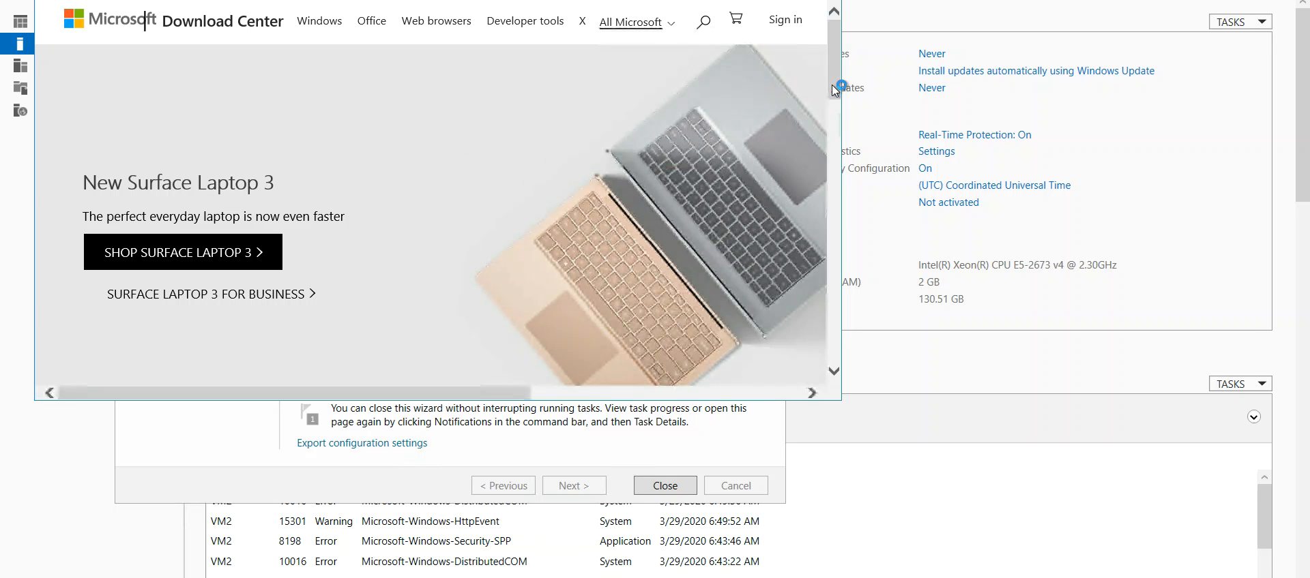
{"action": "scroll", "coordinate": [836, 144], "scroll_direction": "down", "scroll_amount": 3}
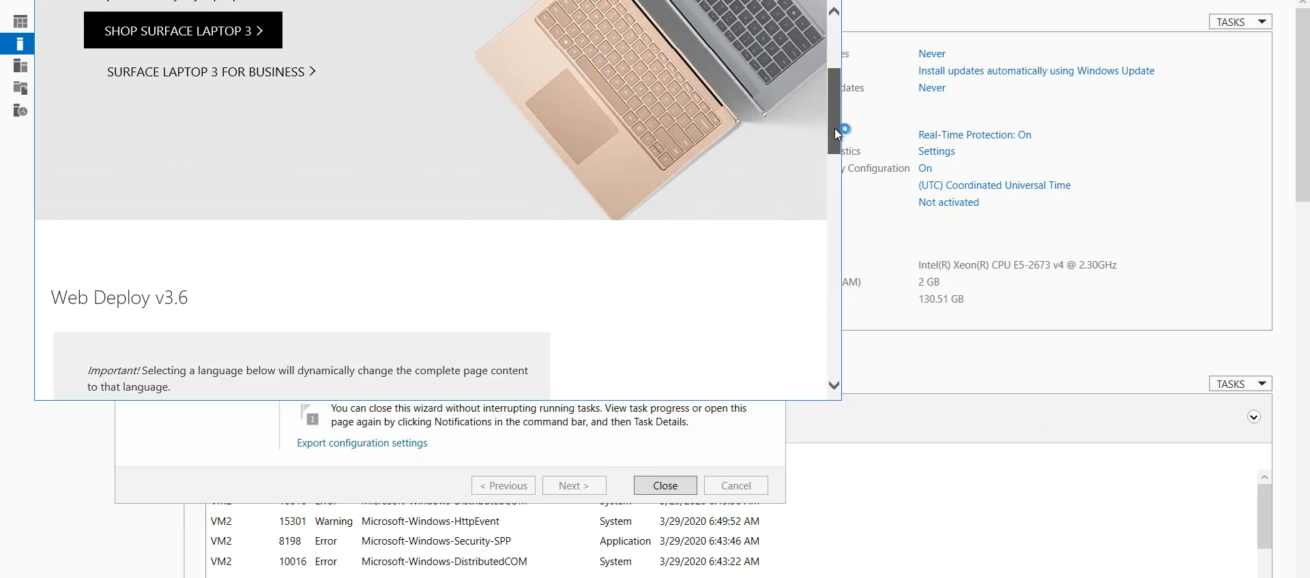
{"action": "scroll", "coordinate": [835, 145], "scroll_direction": "down", "scroll_amount": 1}
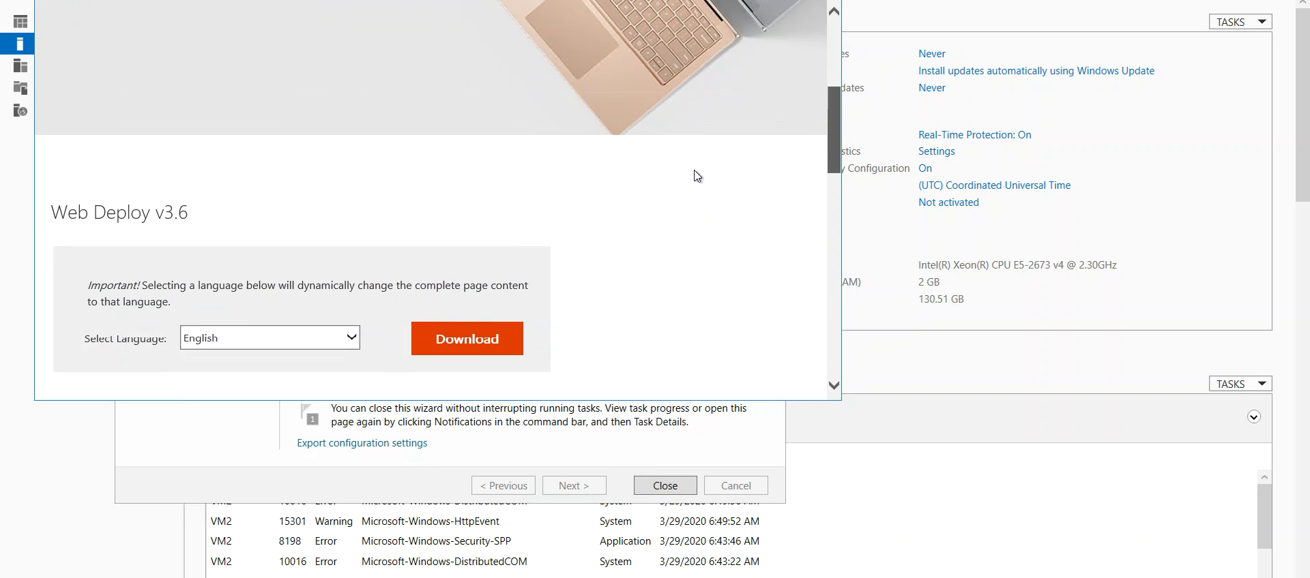
{"action": "left_click", "coordinate": [475, 343]}
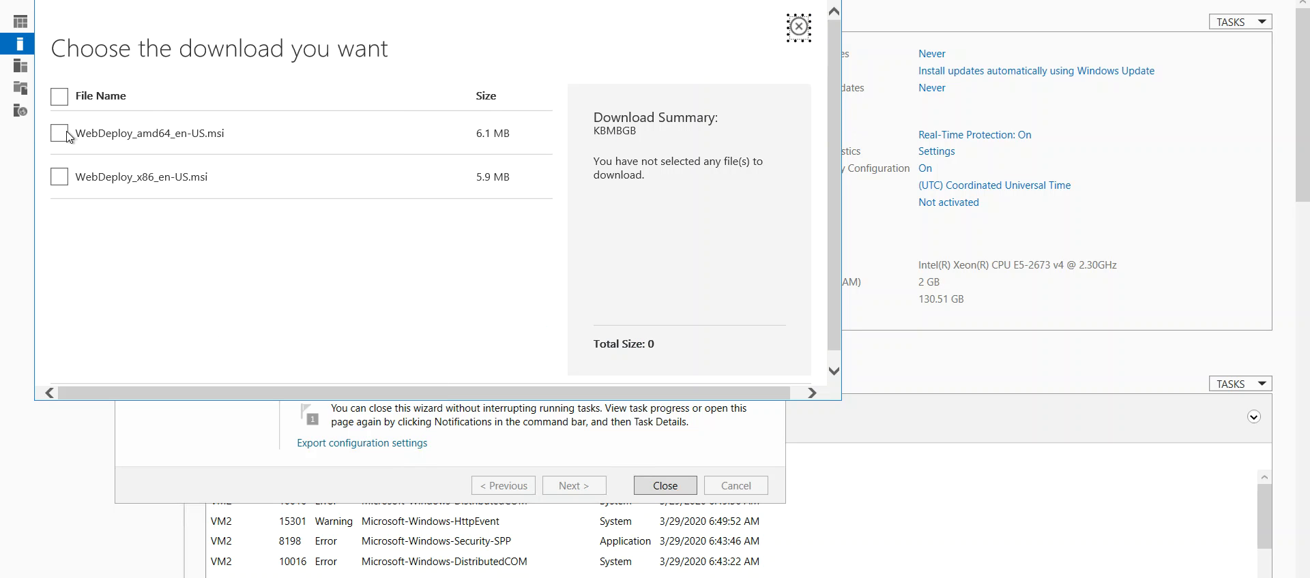
- Download WebDeploy_amd64_en-US.msi and launch the installer
{"action": "left_click", "coordinate": [60, 134]}
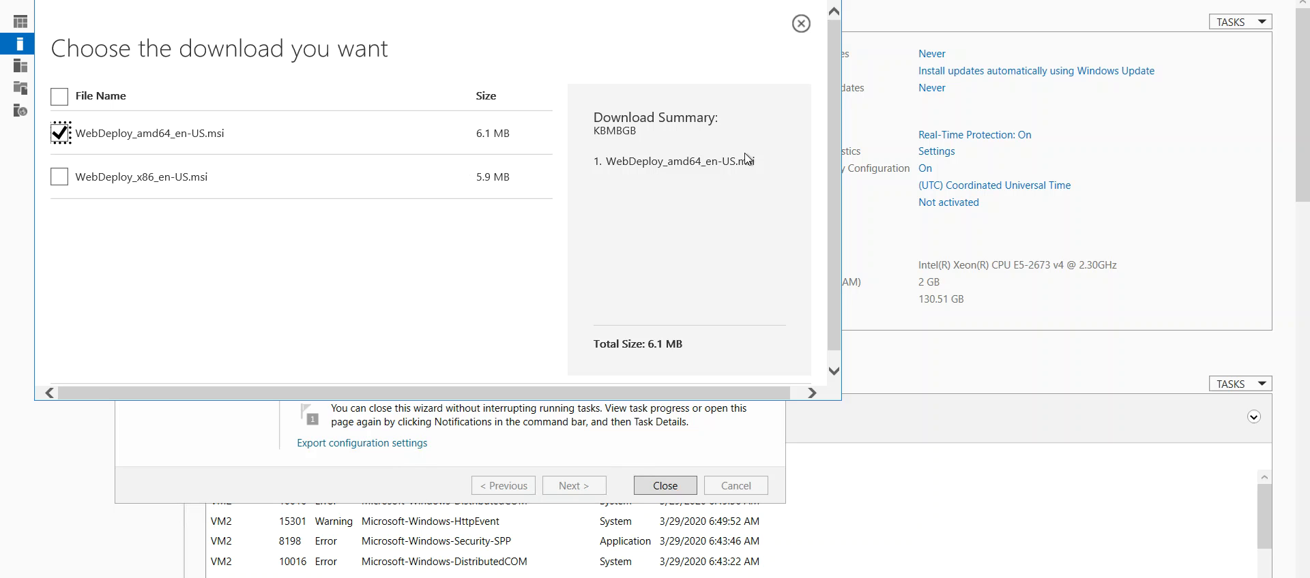
{"action": "scroll", "coordinate": [832, 216], "scroll_direction": "down", "scroll_amount": 1}
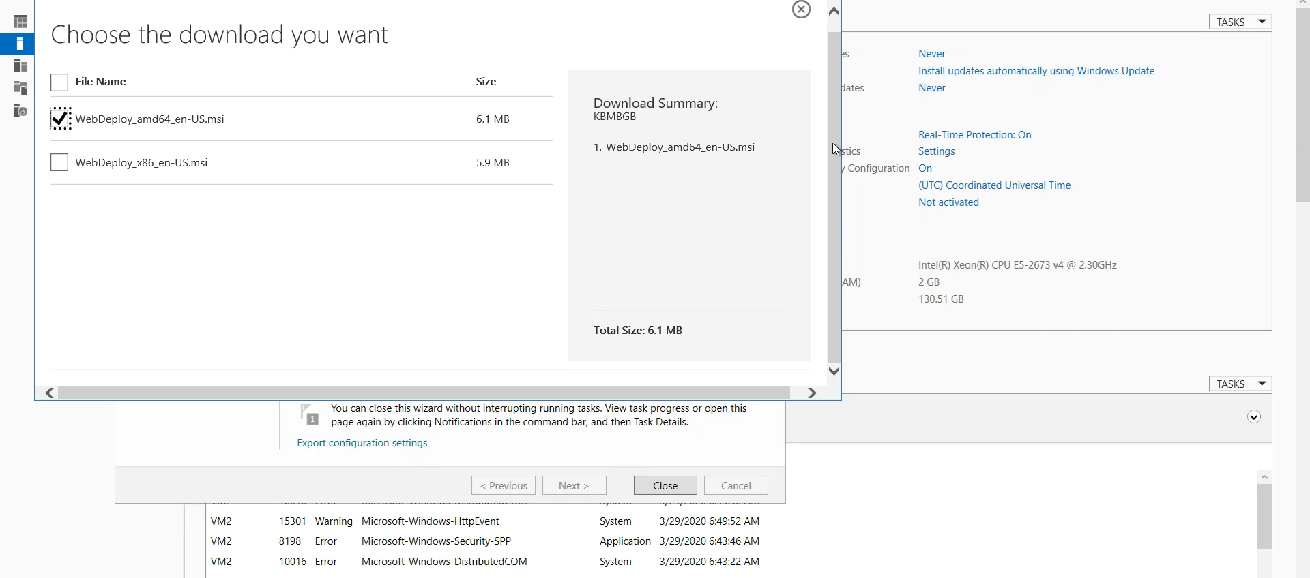
{"action": "scroll", "coordinate": [832, 142], "scroll_direction": "up", "scroll_amount": 1}
{"action": "scroll", "coordinate": [832, 205], "scroll_direction": "down", "scroll_amount": 1}
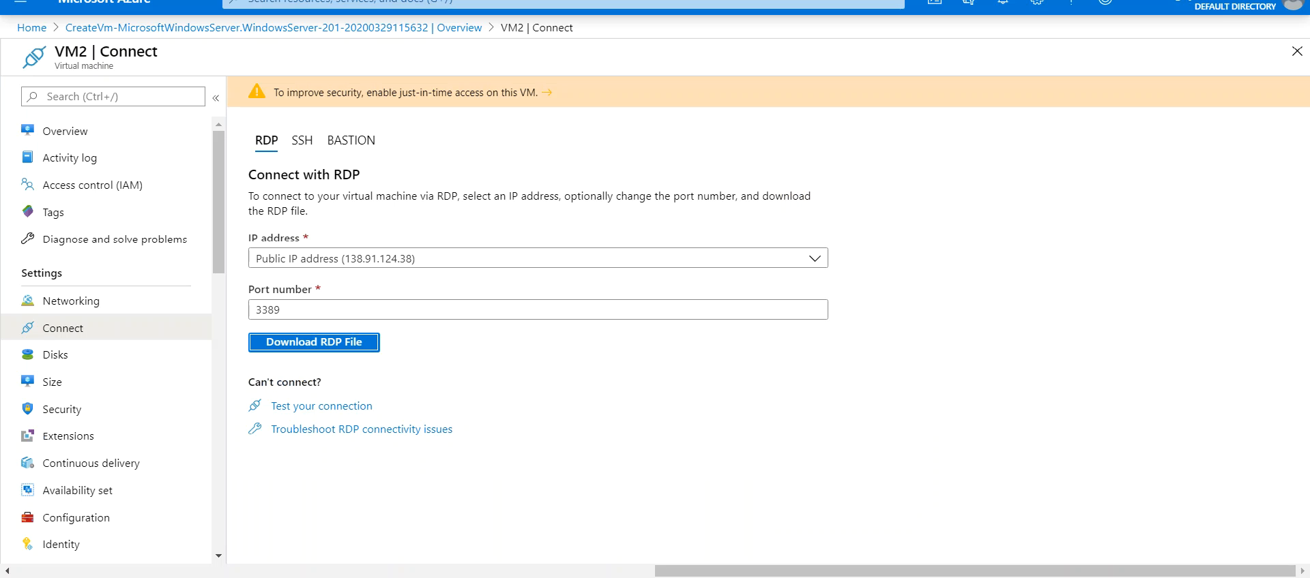
{"action": "left_click", "coordinate": [828, 401]}
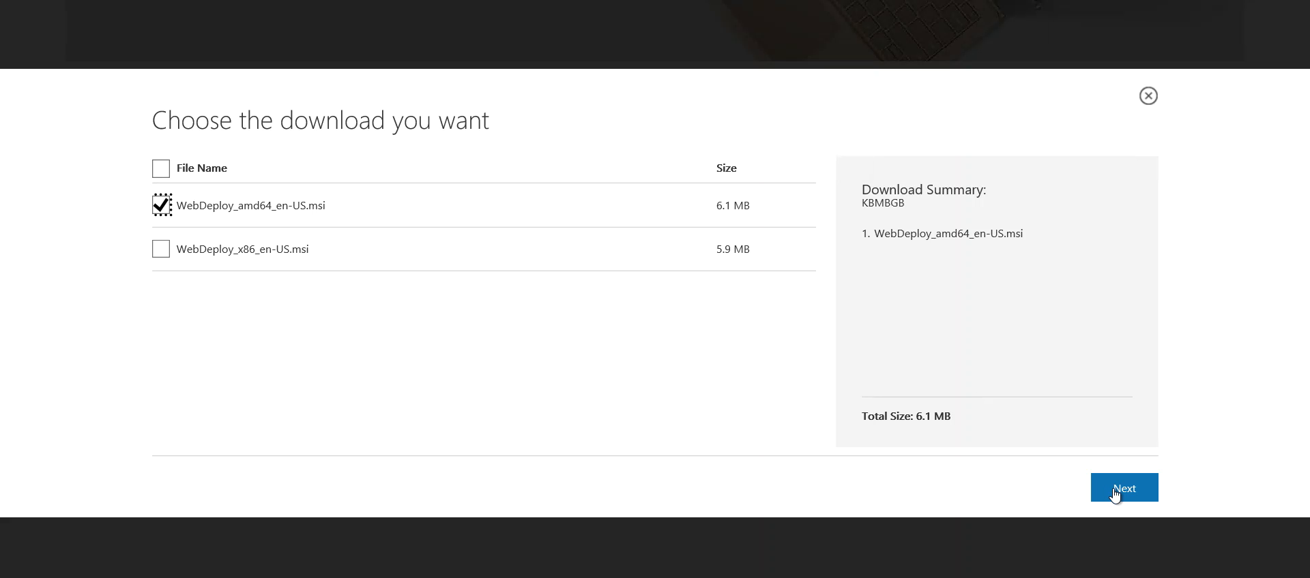
{"action": "left_click", "coordinate": [1116, 496]}
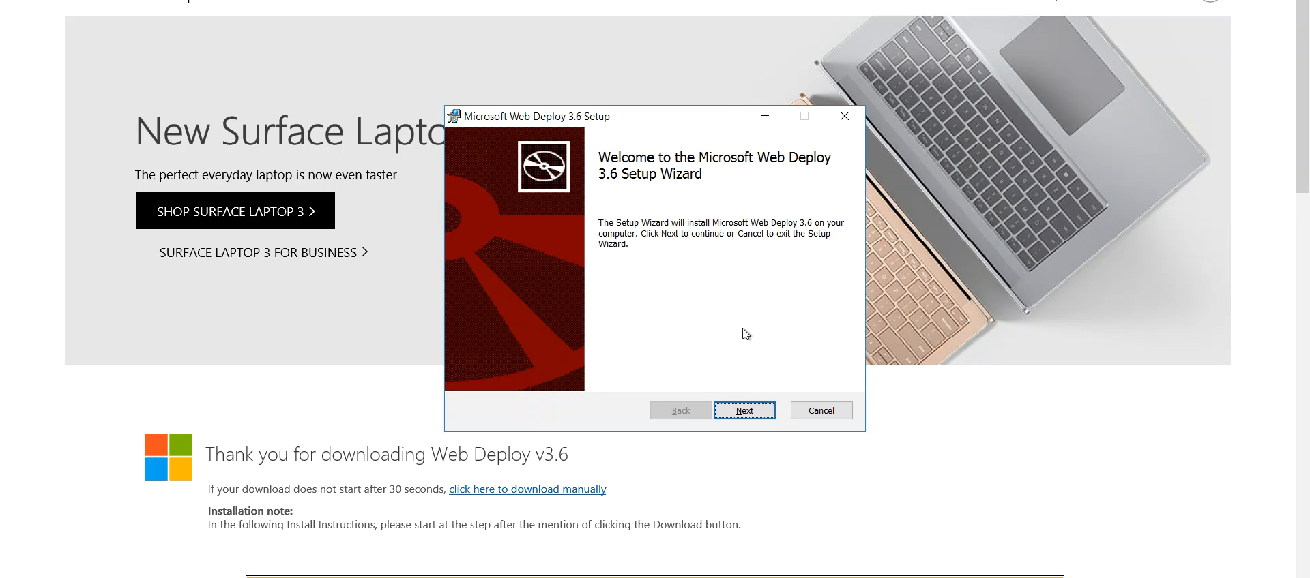
- Accept the license agreement in the Microsoft Web Deploy 3.6 setup and proceed to the setup type choice
{"action": "left_click", "coordinate": [745, 410]}
{"action": "left_click", "coordinate": [521, 371]}
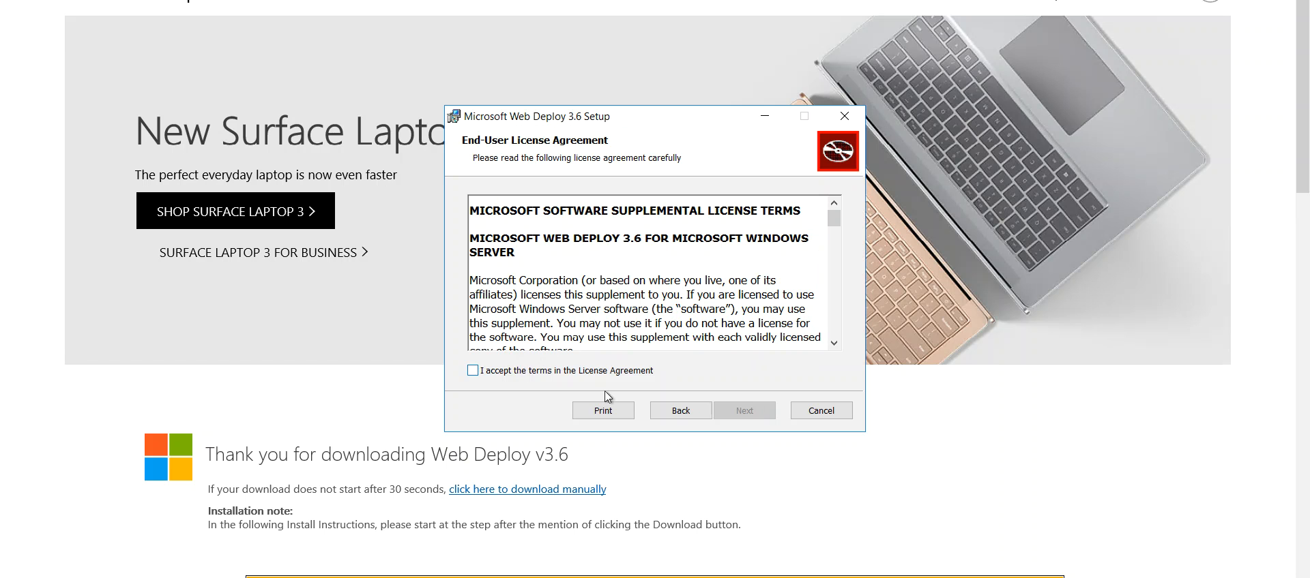
{"action": "left_click", "coordinate": [745, 413]}
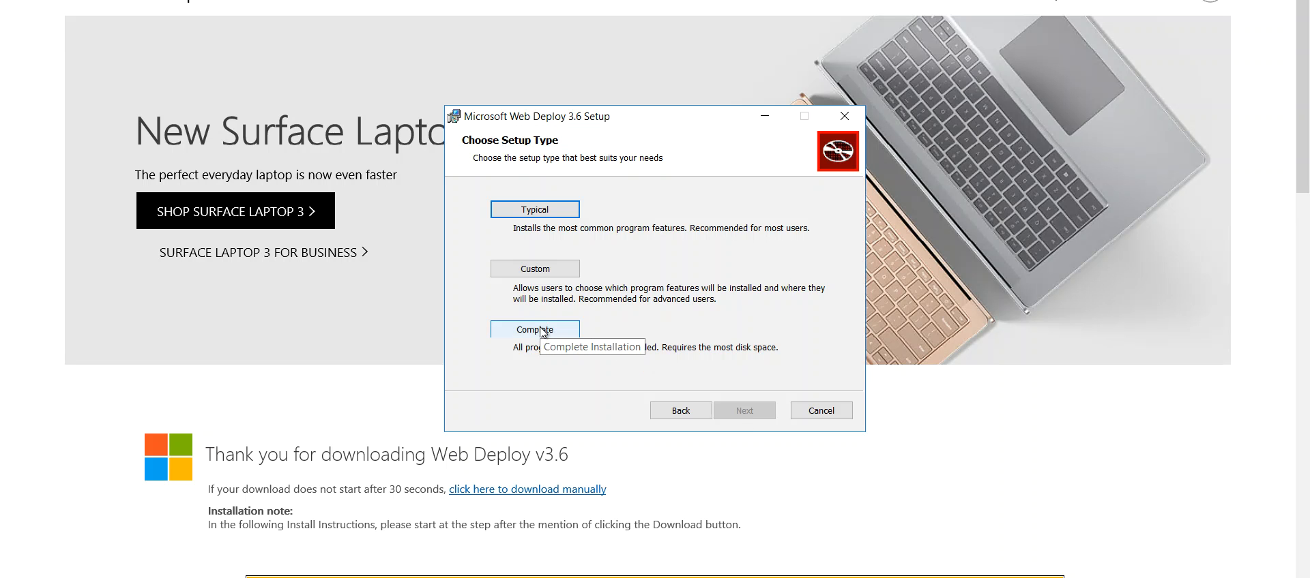
- Run the complete installation of Microsoft Web Deploy 3.6 and bring up the Add Roles and Features wizard
{"action": "left_click", "coordinate": [543, 332]}
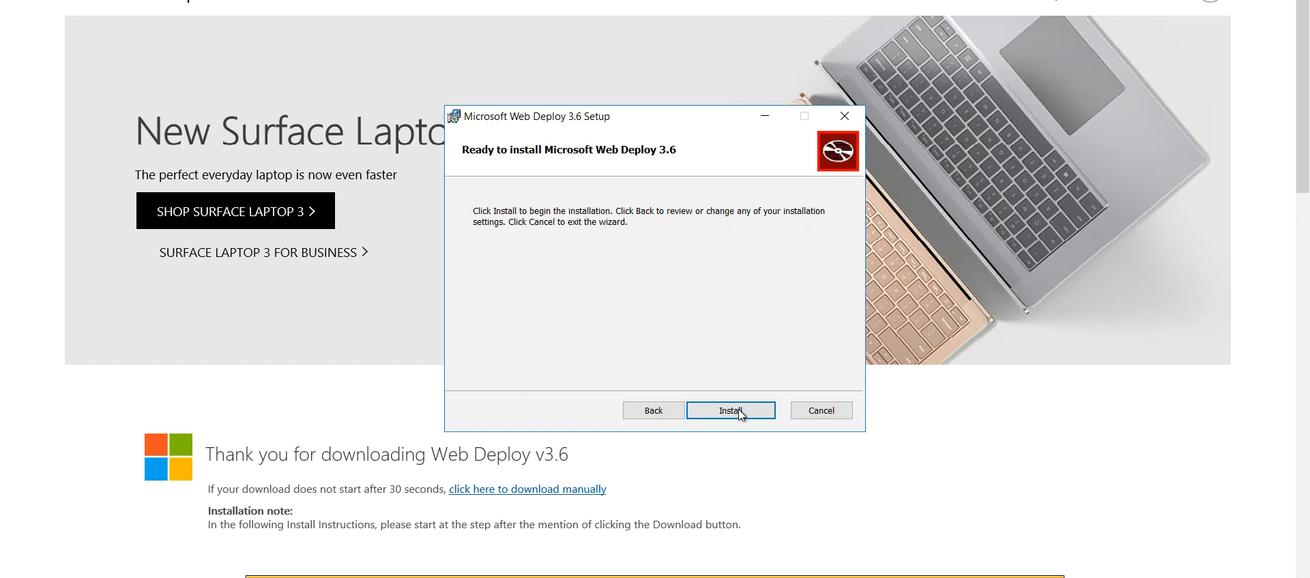
{"action": "left_click", "coordinate": [742, 416]}
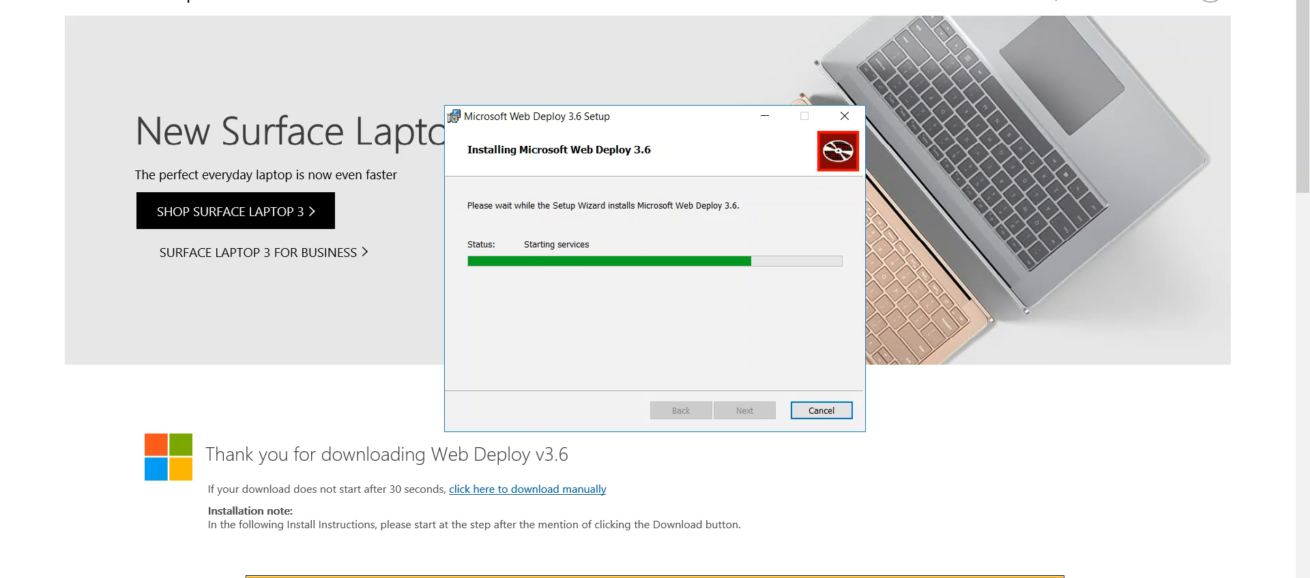
{"action": "mouse_move", "coordinate": [230, 577]}
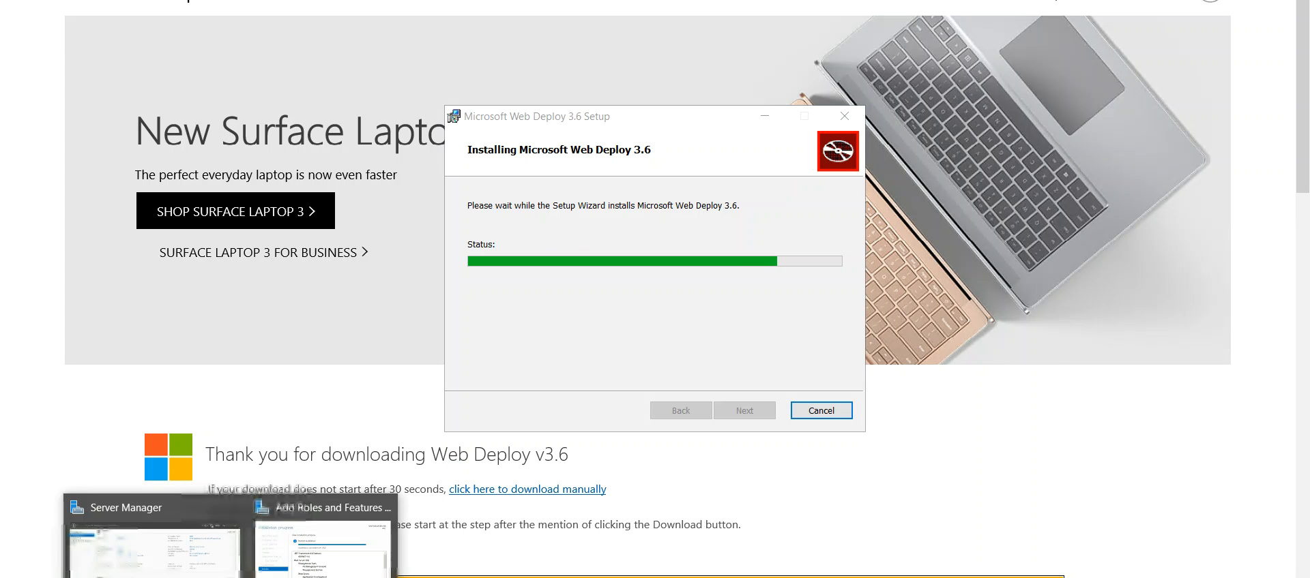
{"action": "left_click", "coordinate": [310, 575]}
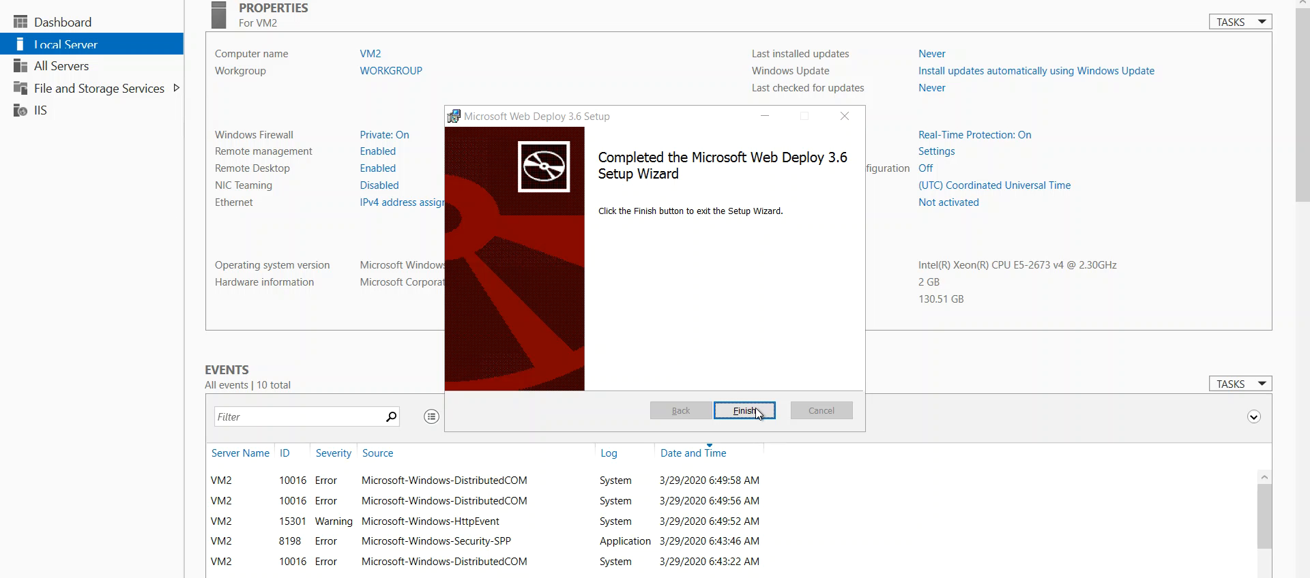
{"action": "left_click", "coordinate": [757, 412]}
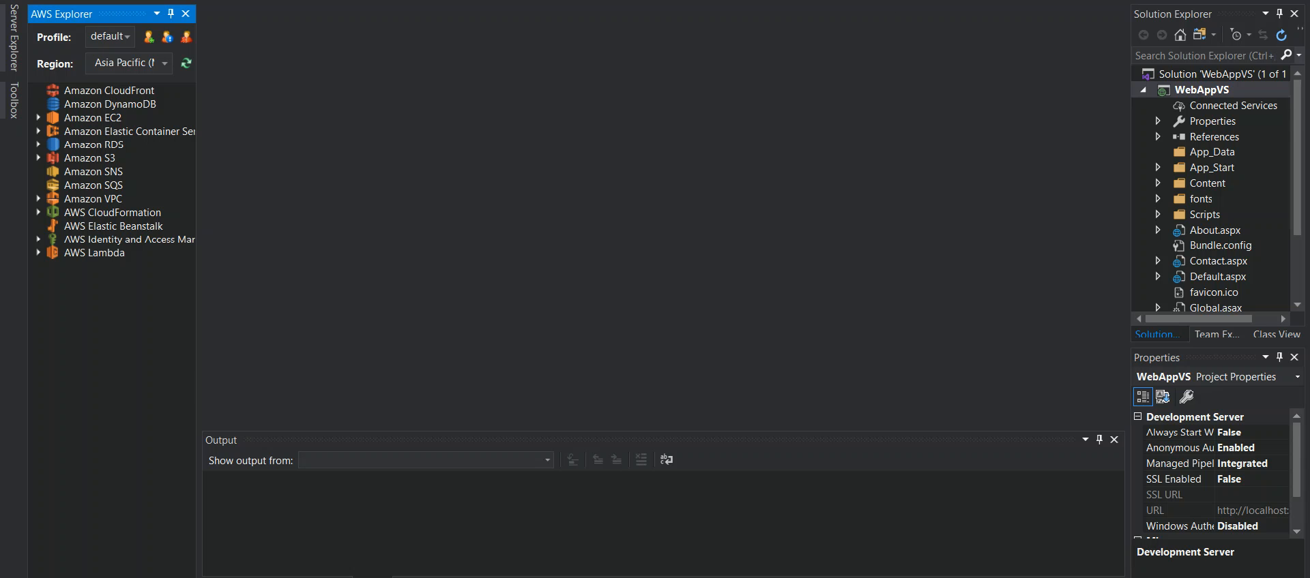
{"action": "right_click", "coordinate": [1202, 91]}
{"action": "left_click", "coordinate": [1136, 207]}
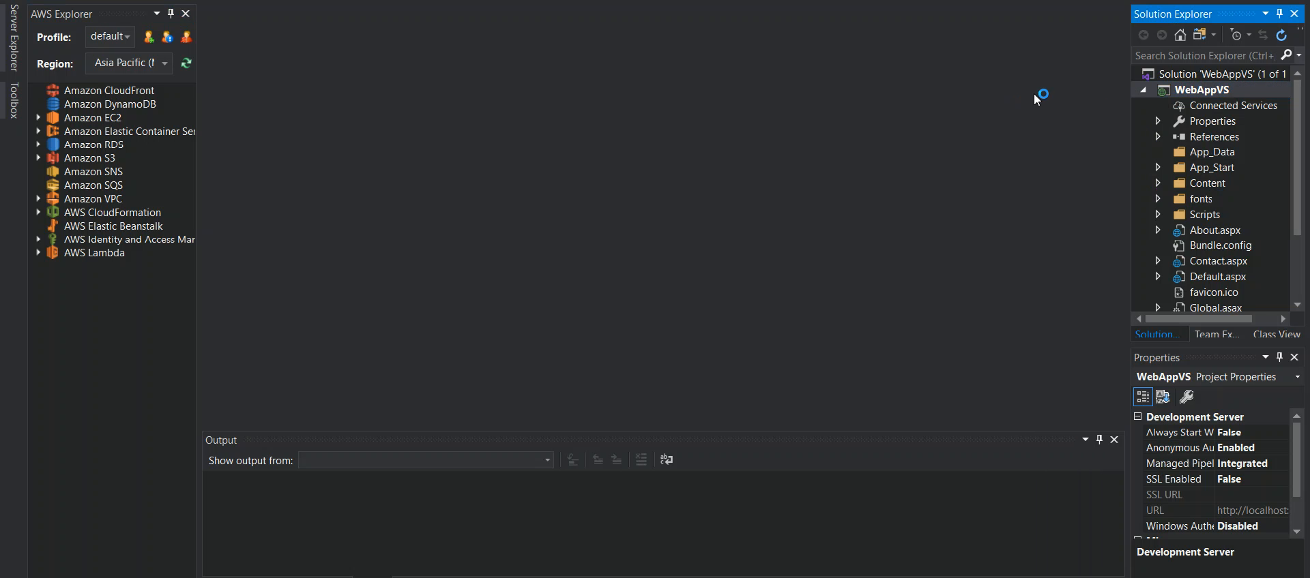
- Start publishing the WebAppVS project with the standard Publish command
{"action": "left_click", "coordinate": [1170, 92]}
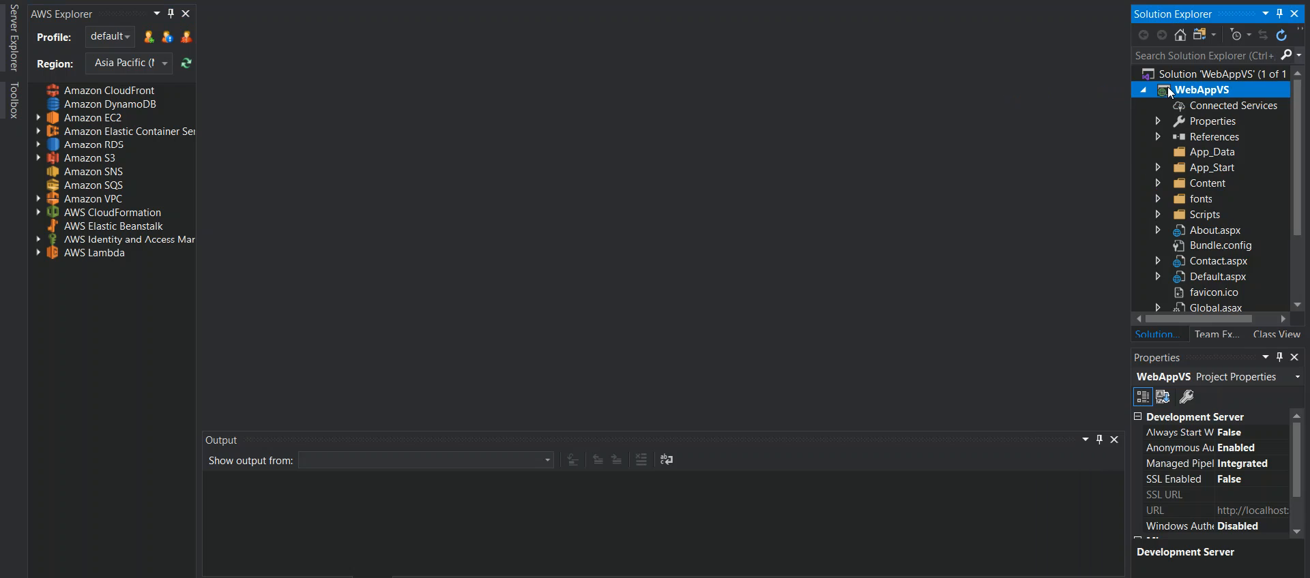
{"action": "right_click", "coordinate": [1169, 91]}
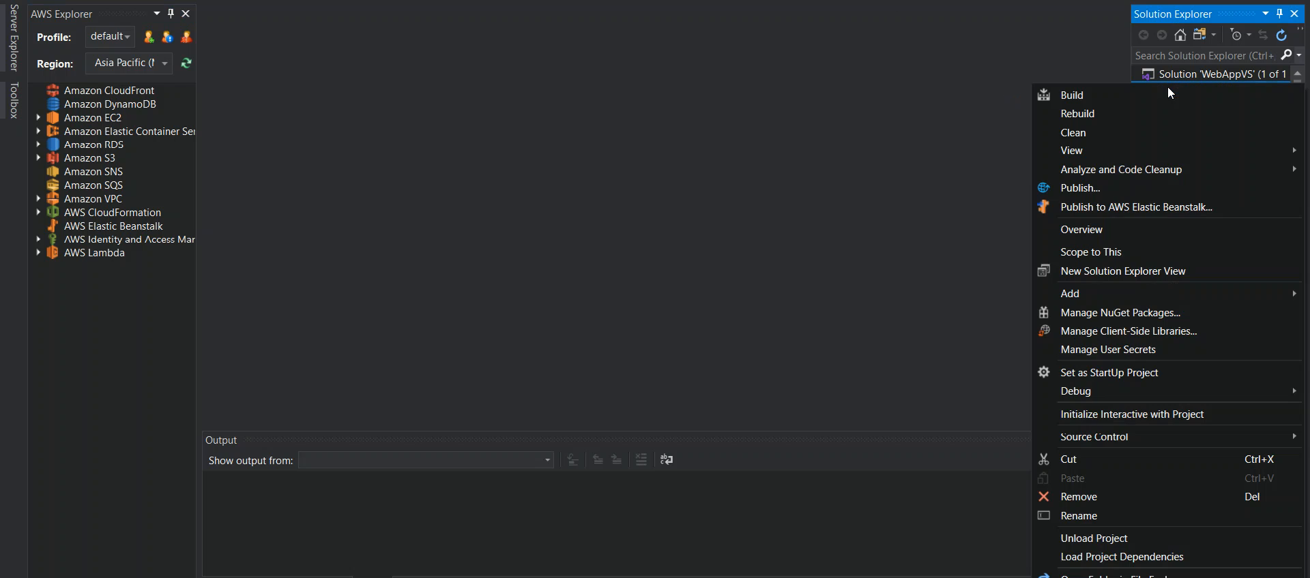
{"action": "left_click", "coordinate": [1080, 193]}
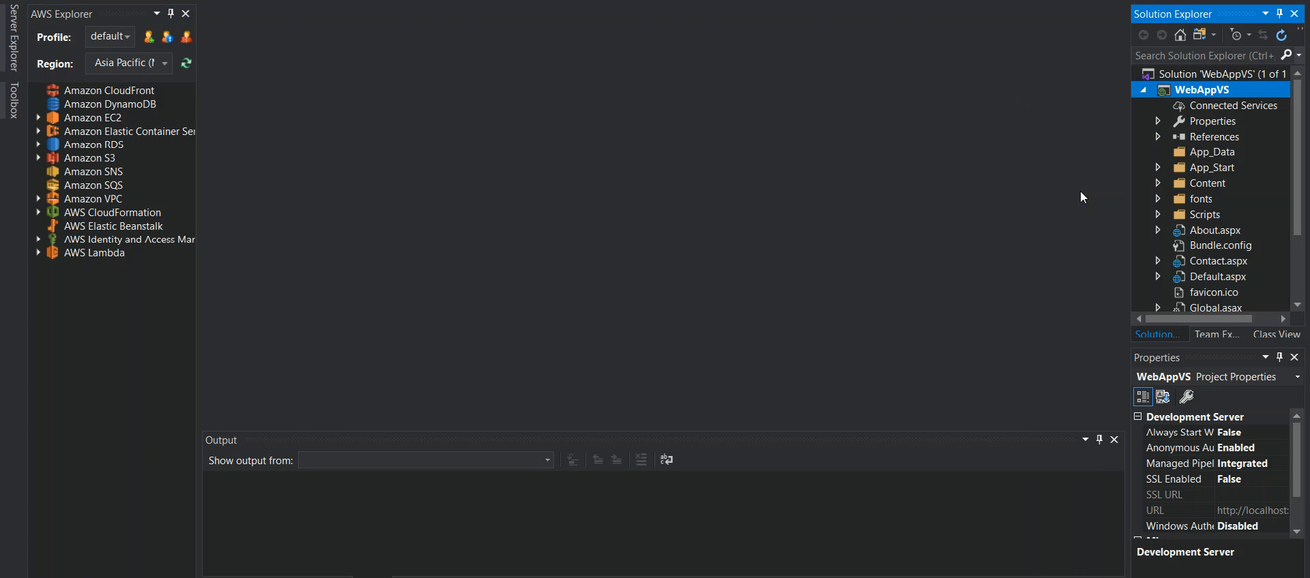